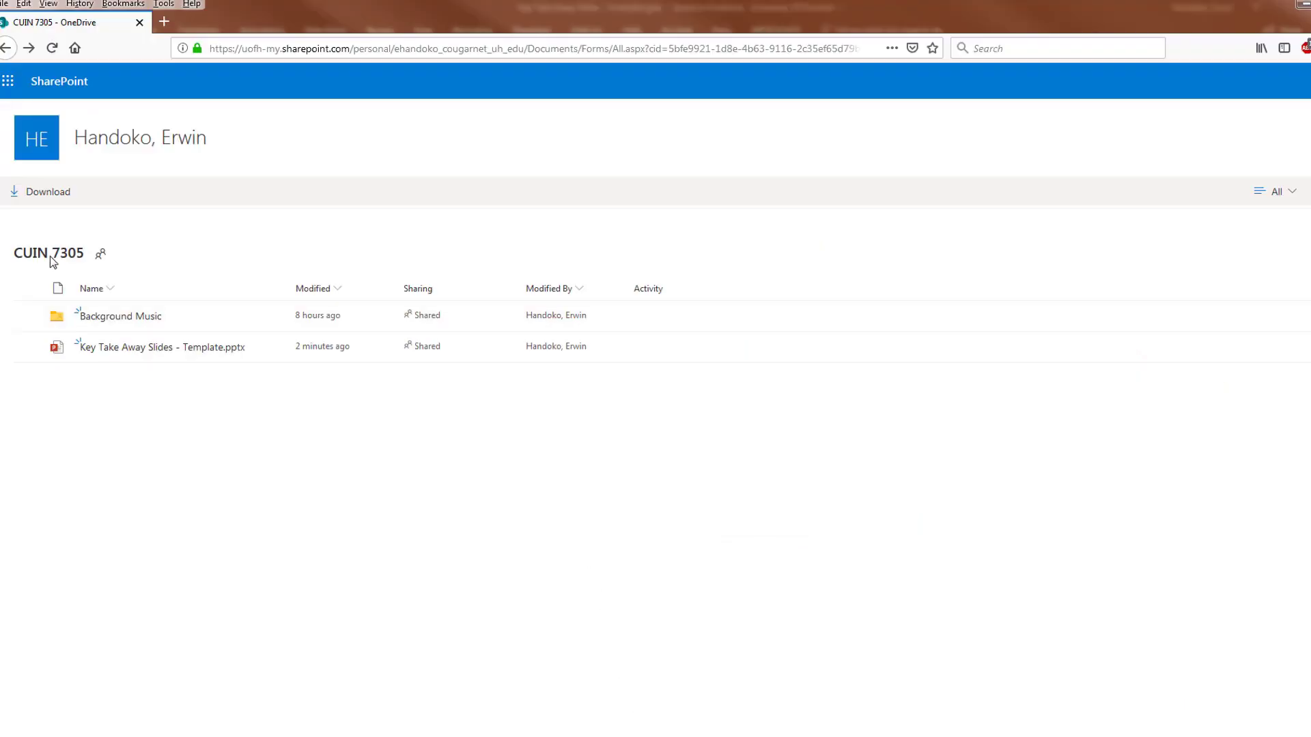
- Download the Key Take Away Slides template and go into the Background Music folder
click(269, 349)
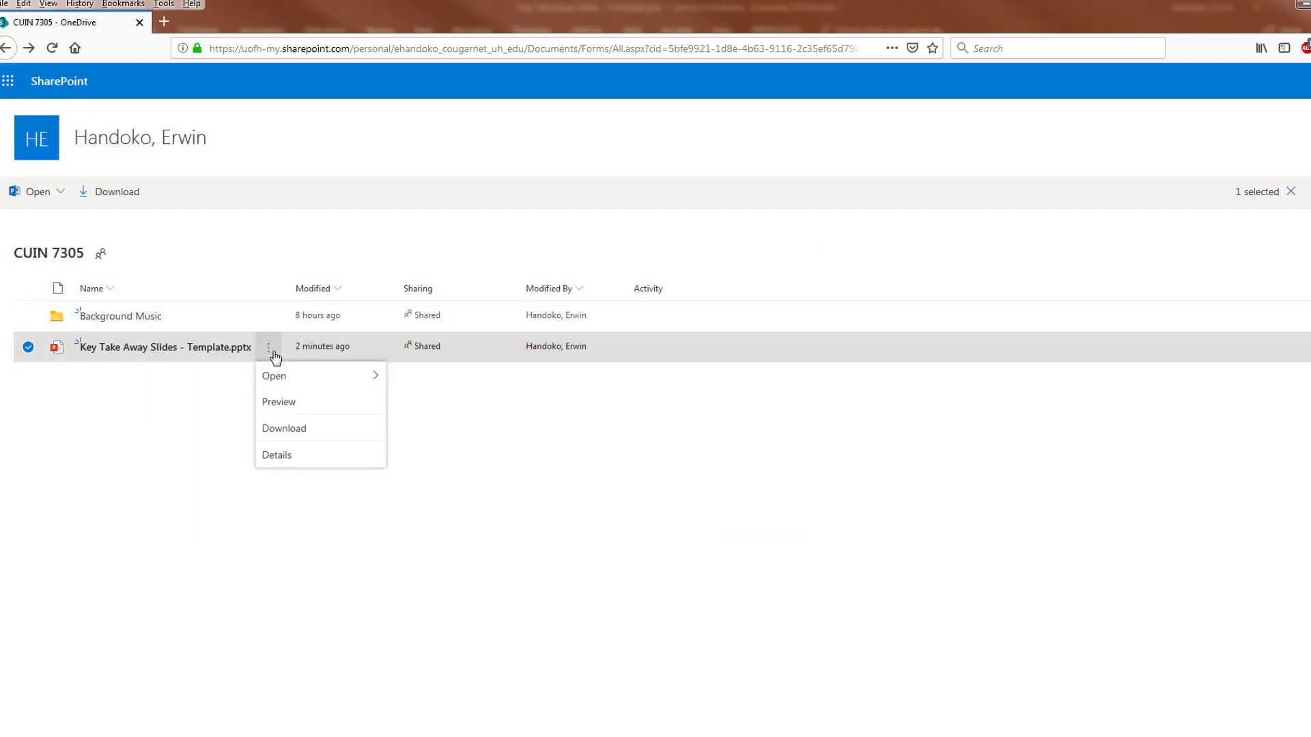
click(291, 432)
click(153, 316)
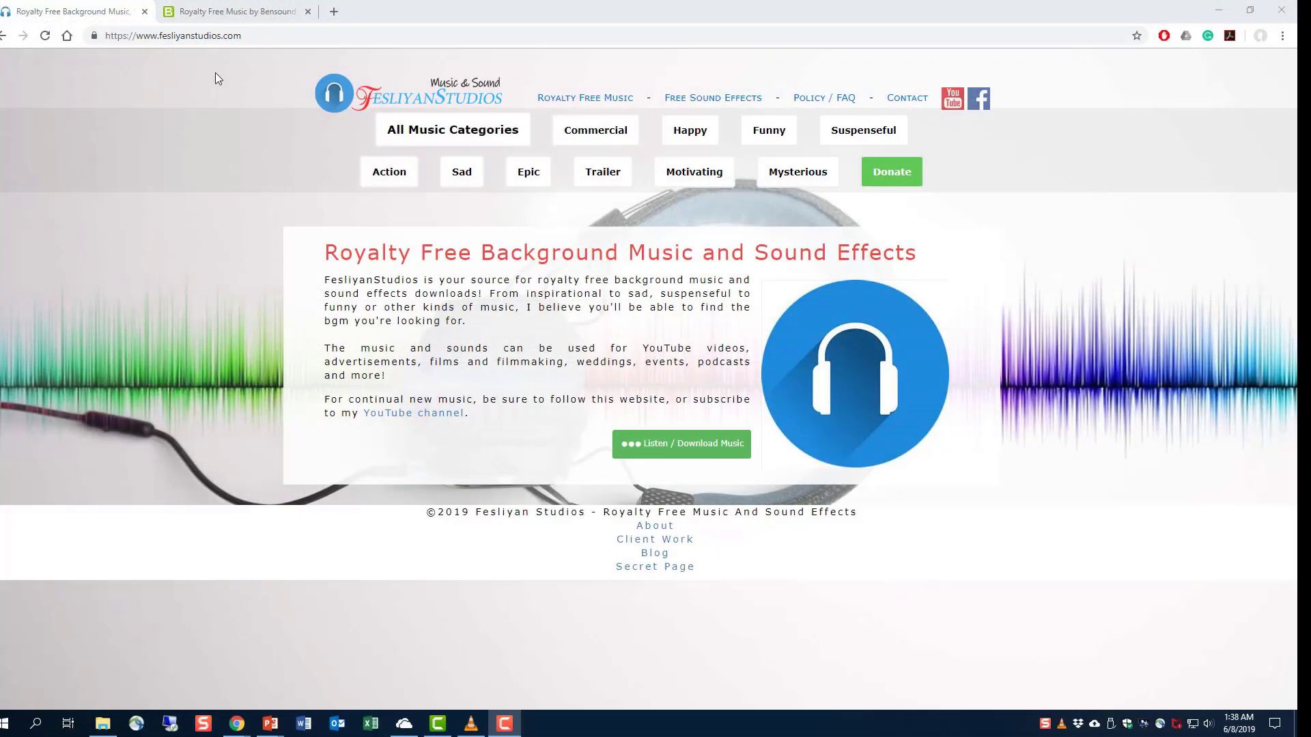
- Browse the Bensound then Fesliyan music folders and bring up the Fist Bump track's actions
click(236, 12)
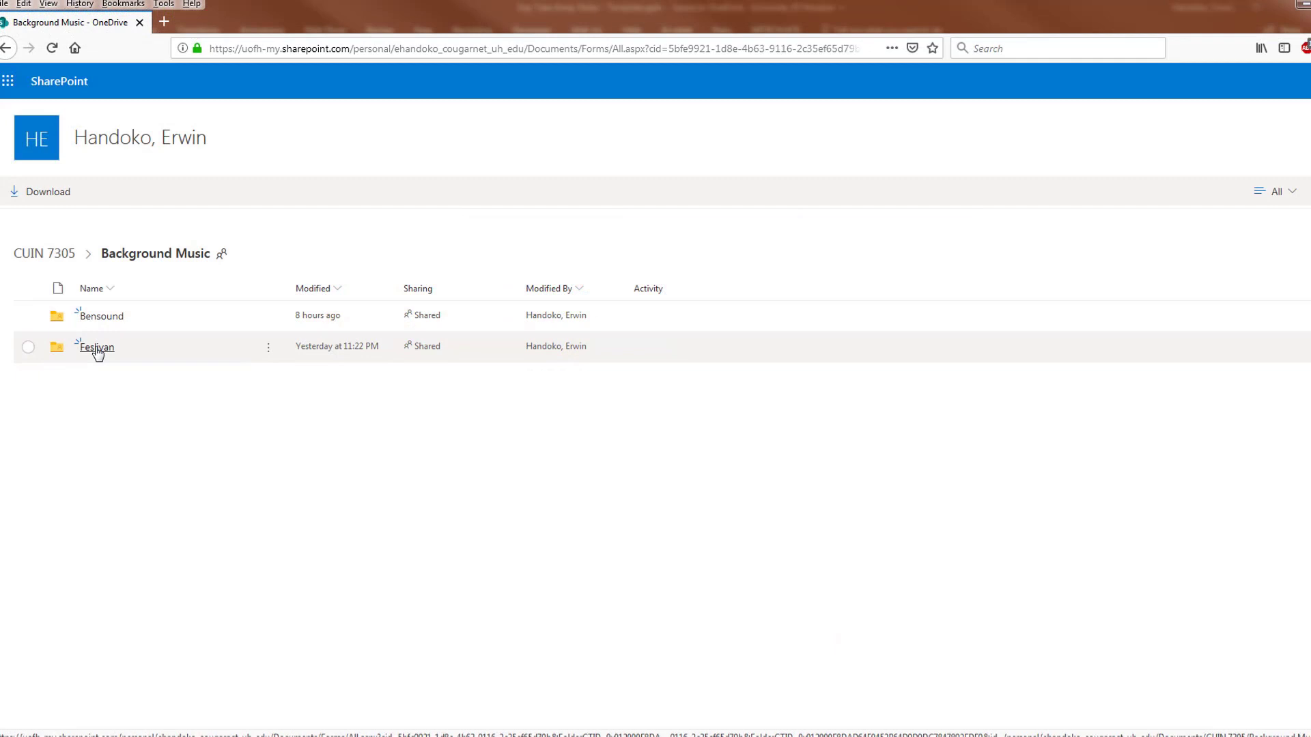
click(111, 317)
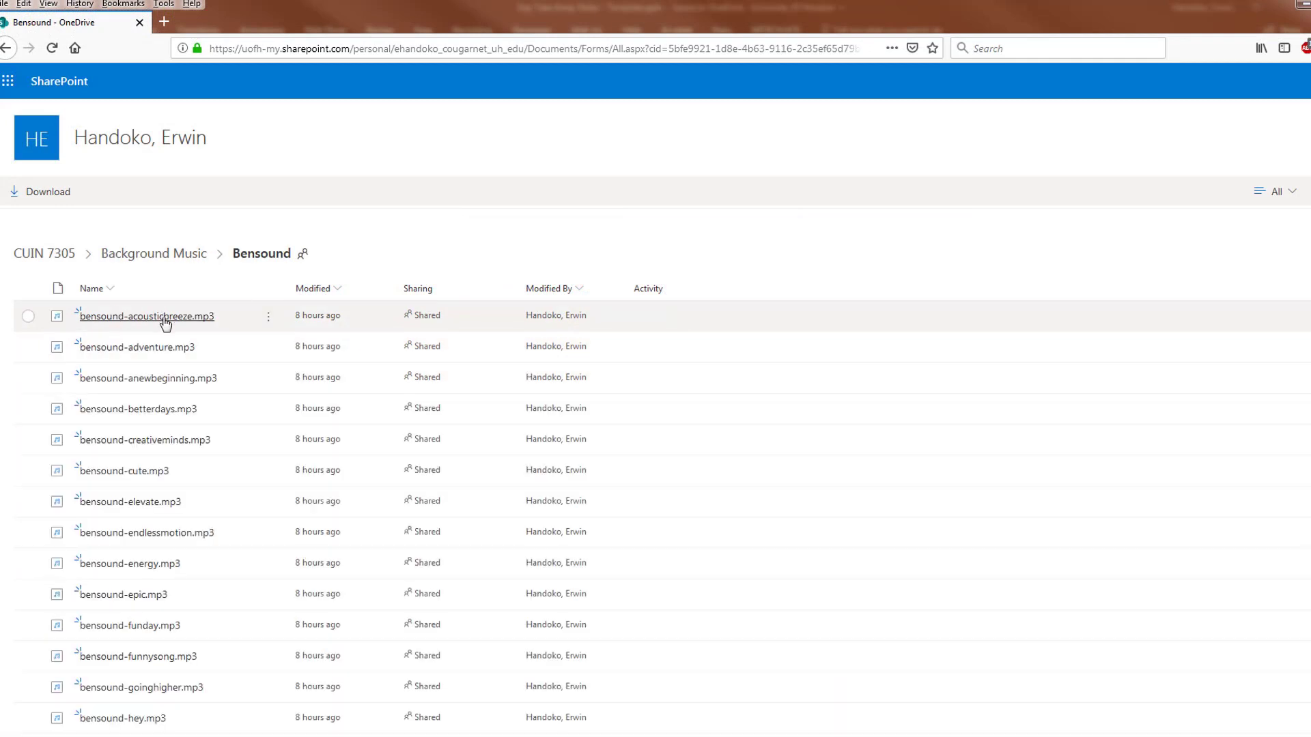
click(8, 46)
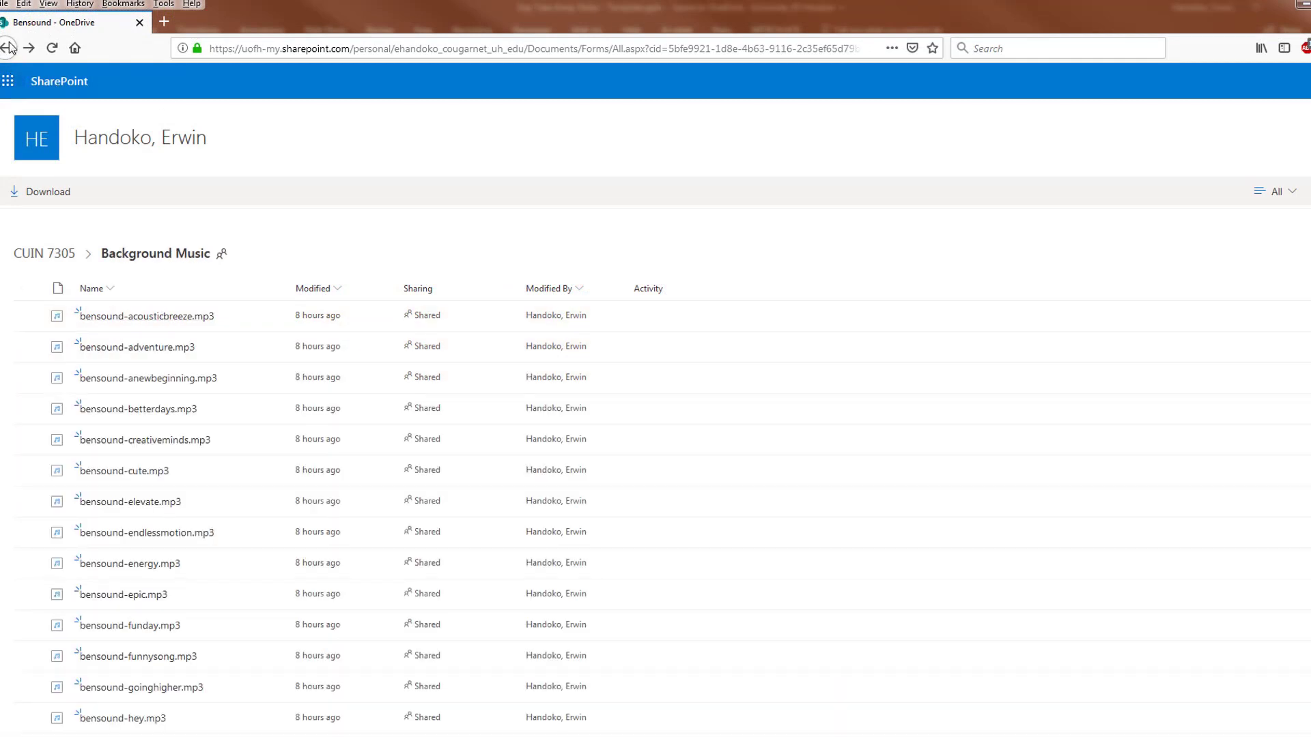
click(97, 348)
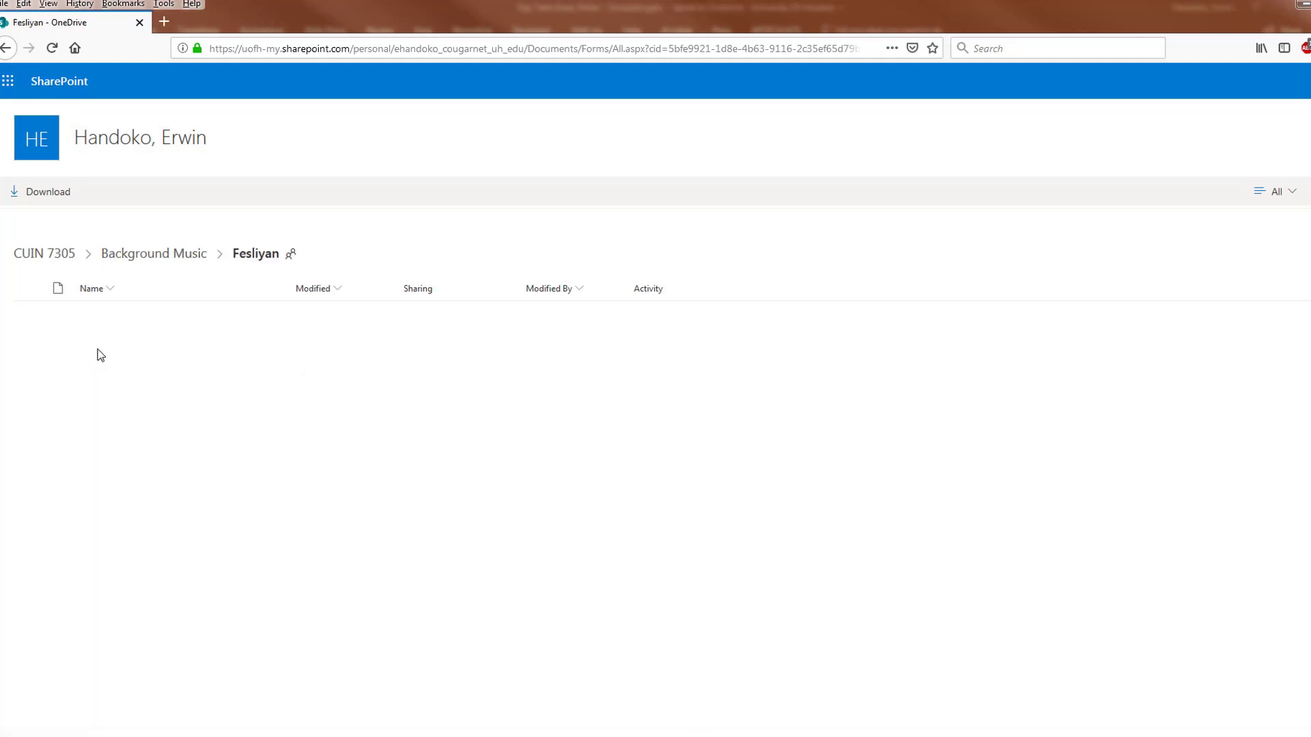
scroll(142, 317, down, 2)
scroll(143, 323, down, 3)
scroll(143, 324, down, 2)
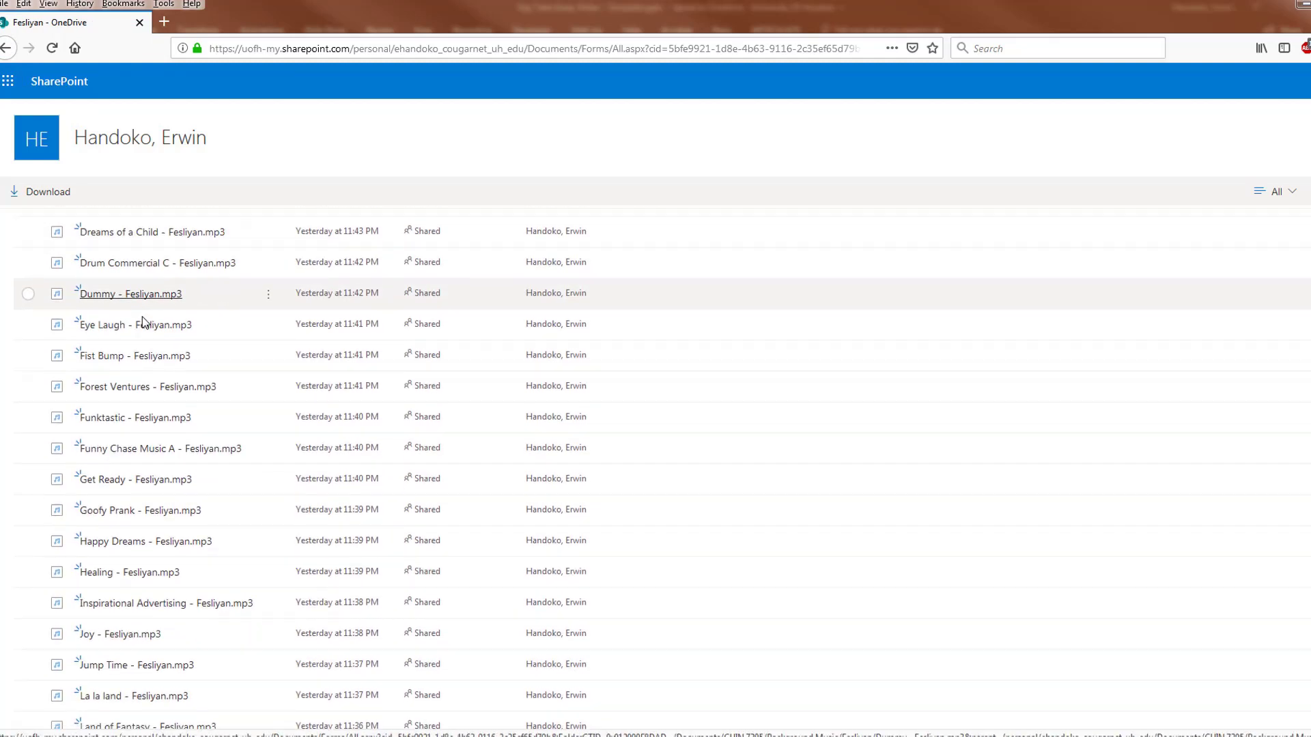
scroll(184, 321, down, 1)
click(269, 328)
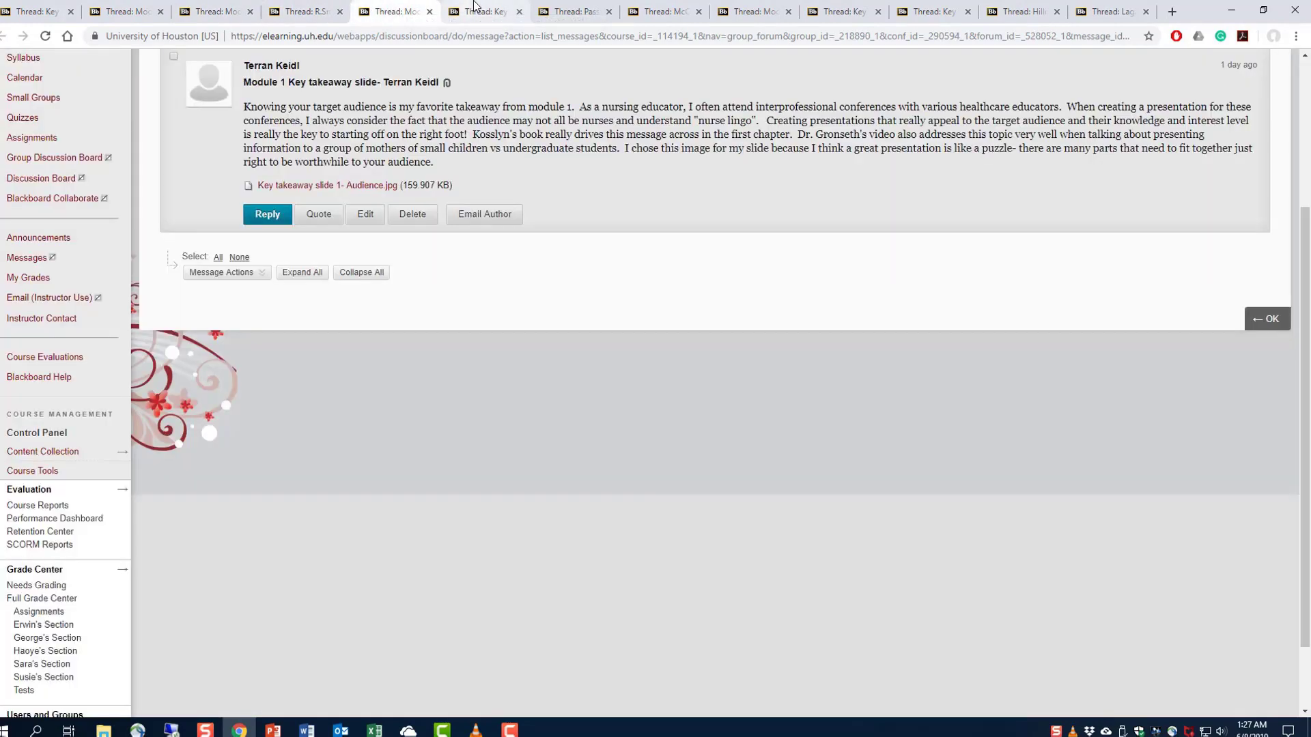
- Review the classmates' takeaway posts, including the sketch slide and chef quote slide
click(486, 11)
click(556, 21)
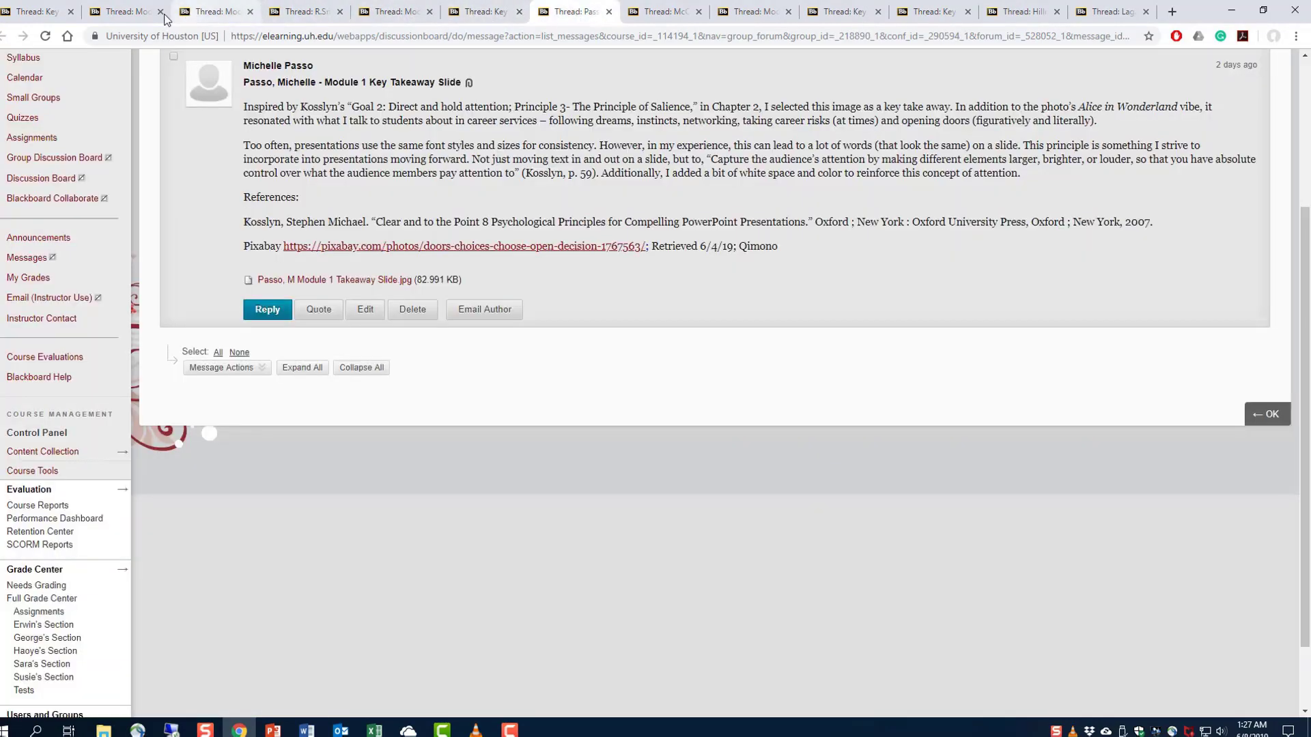
click(32, 14)
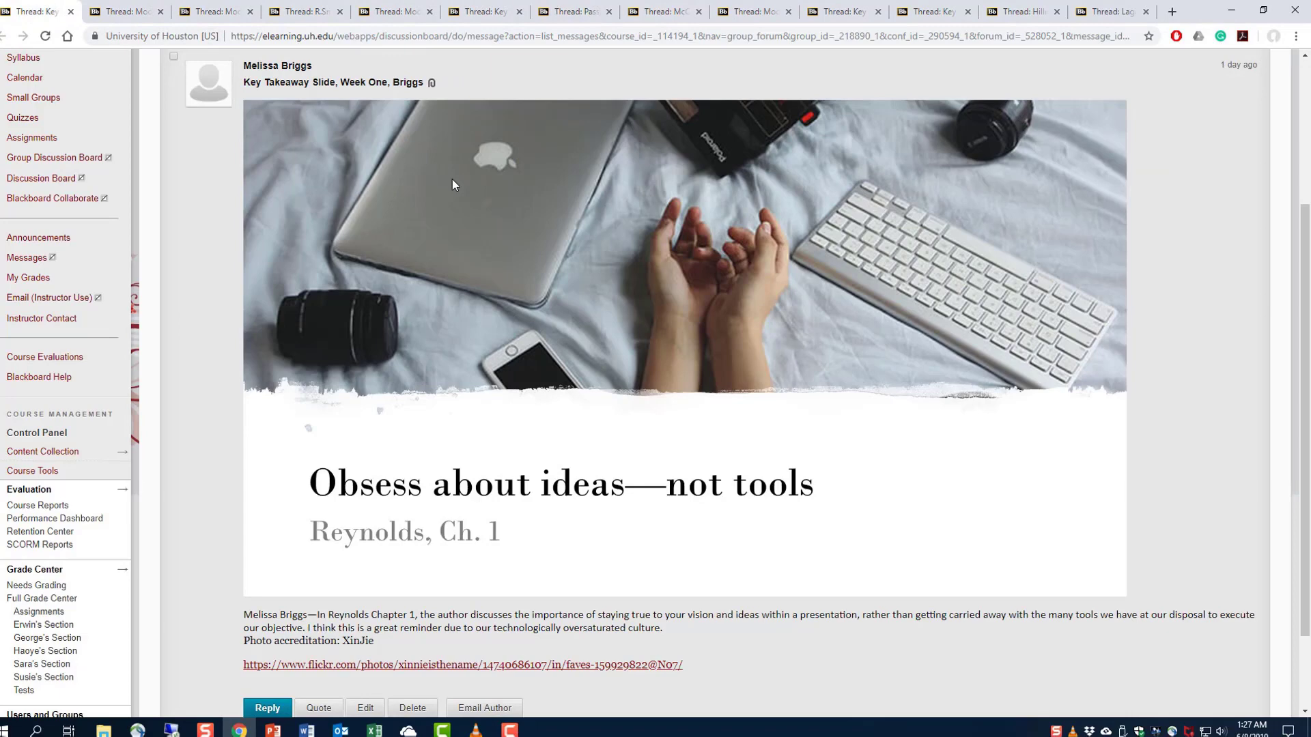
click(128, 11)
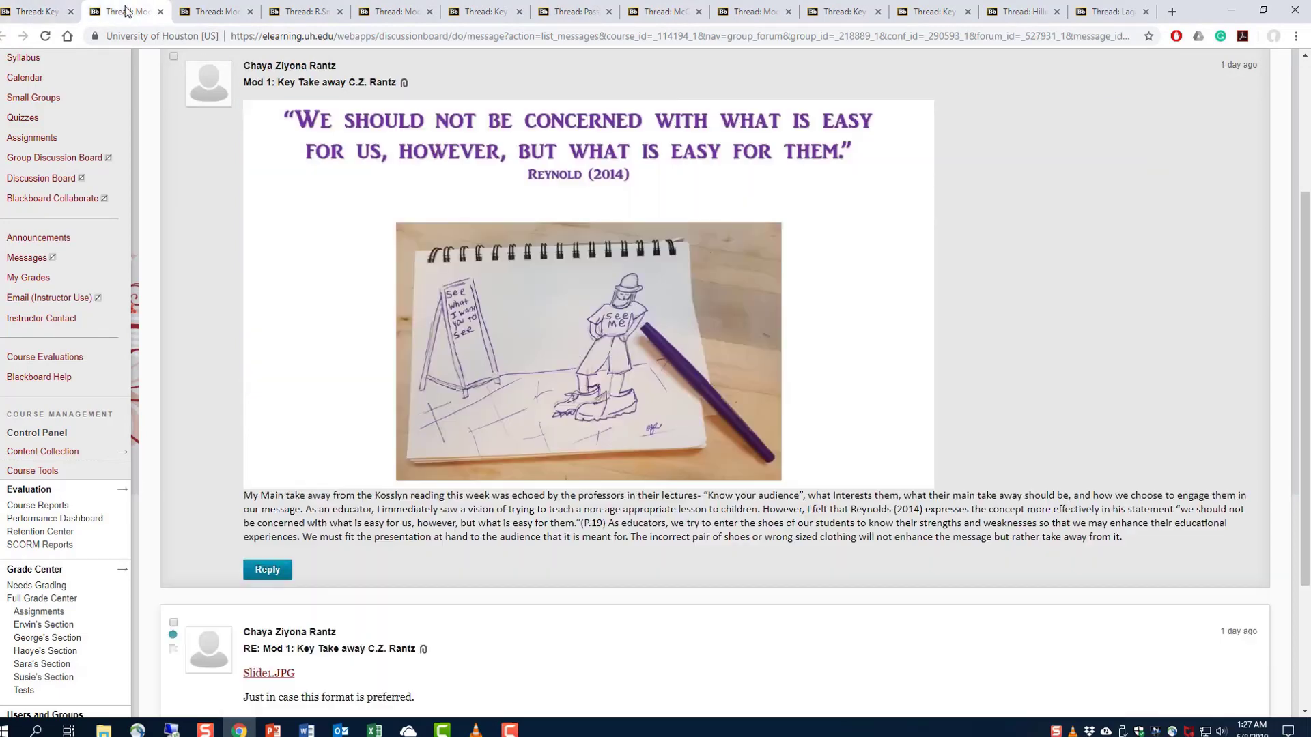
click(224, 13)
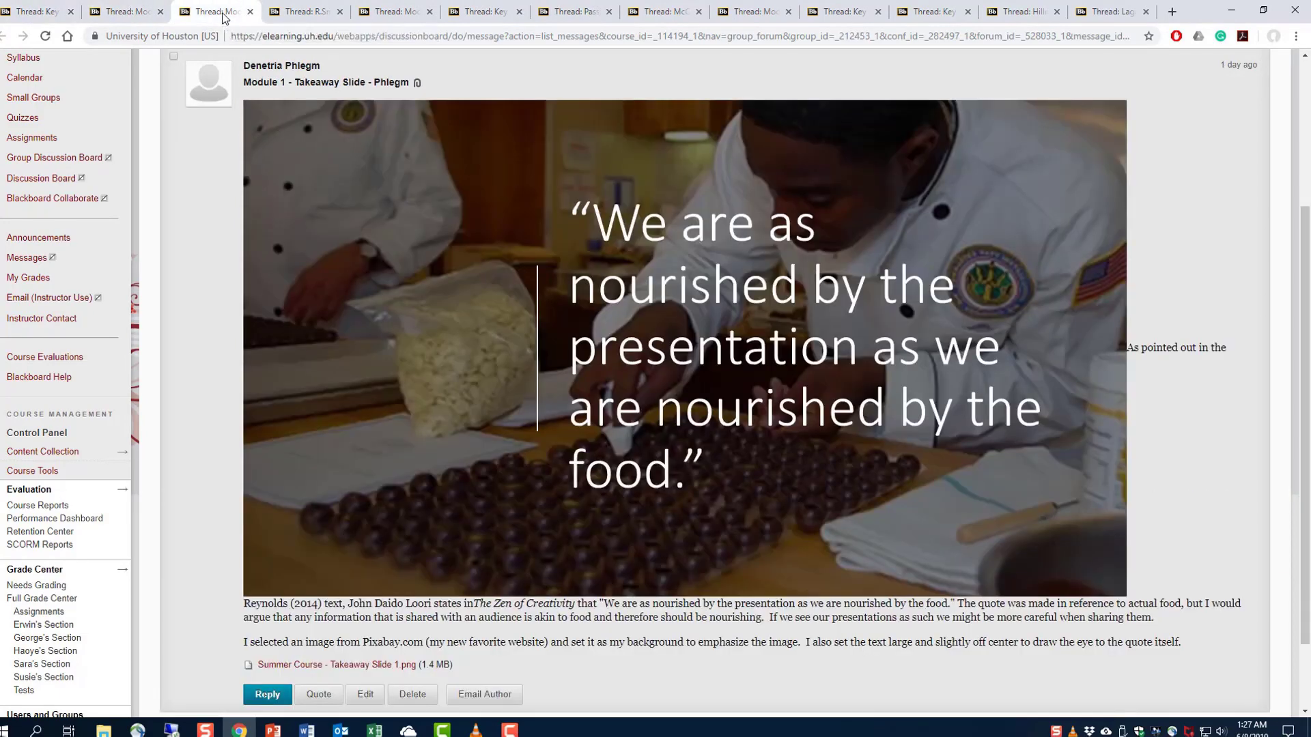
- Copy the Obsess about ideas—not tools slide image from the first post
key(ctrl+1)
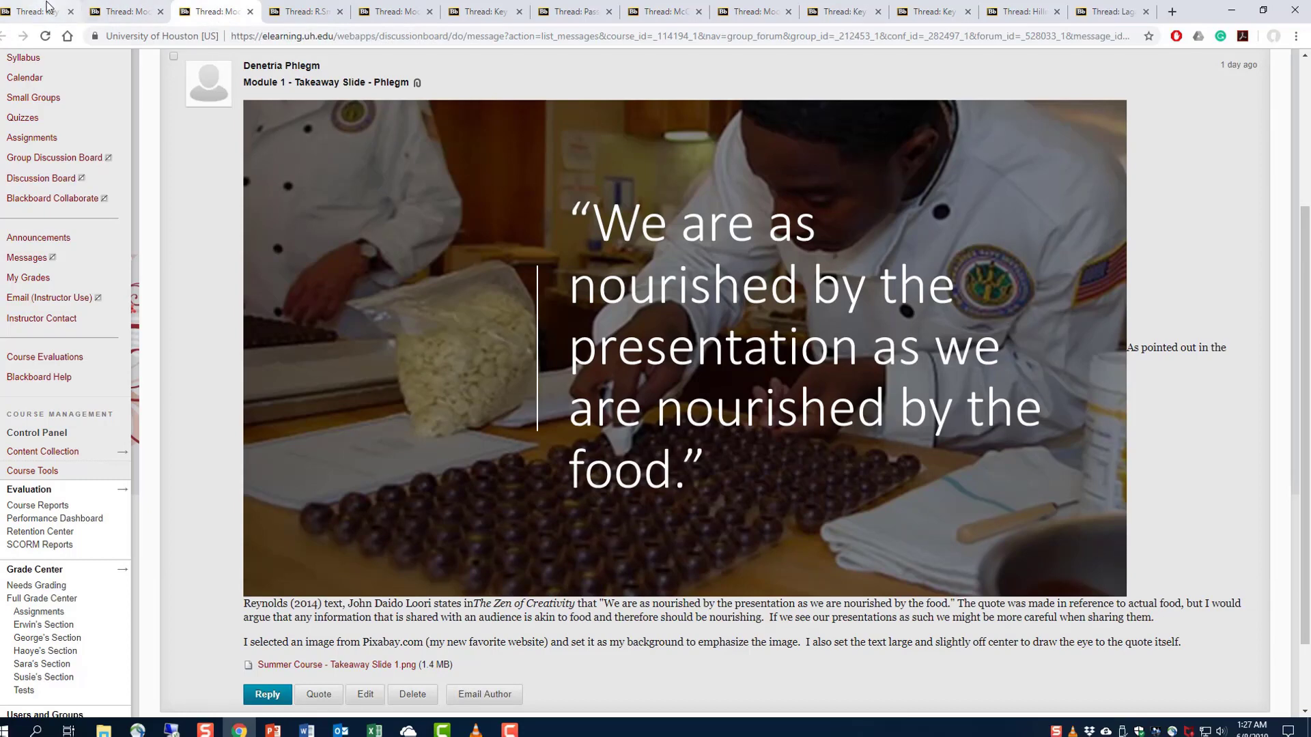
right_click(475, 182)
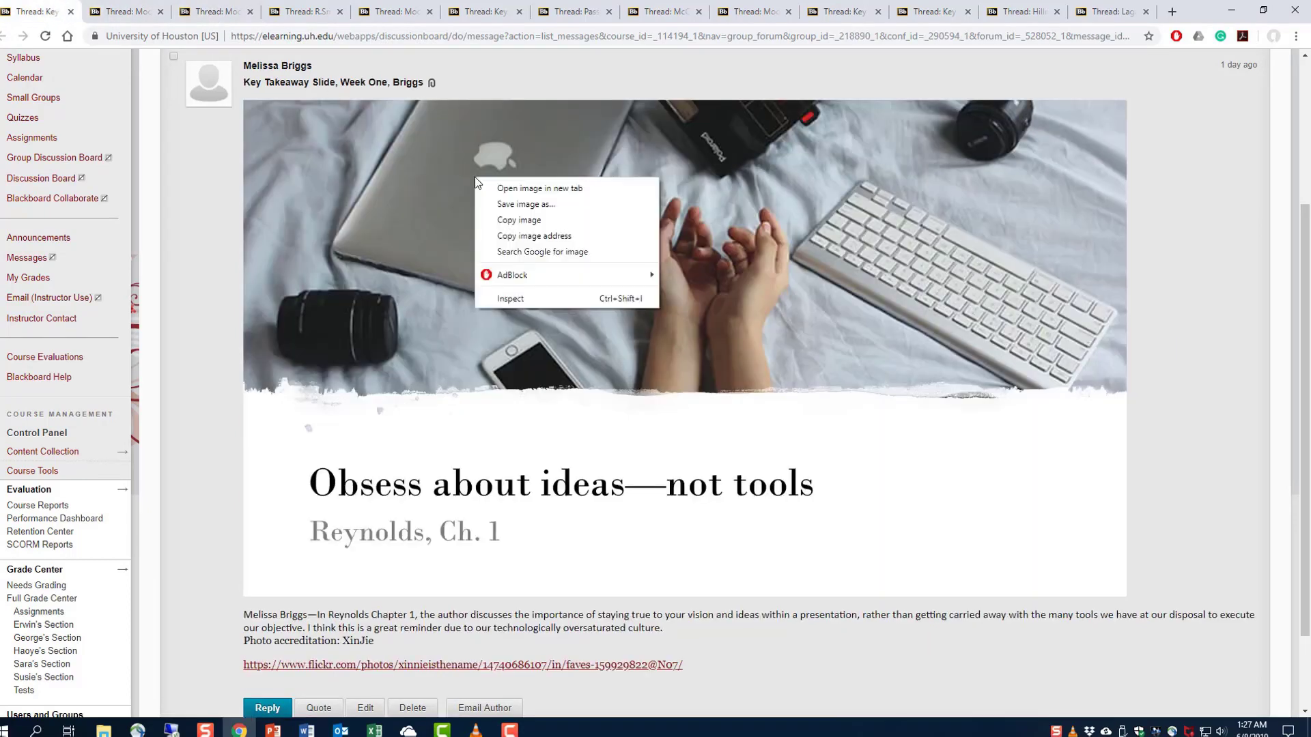
click(535, 220)
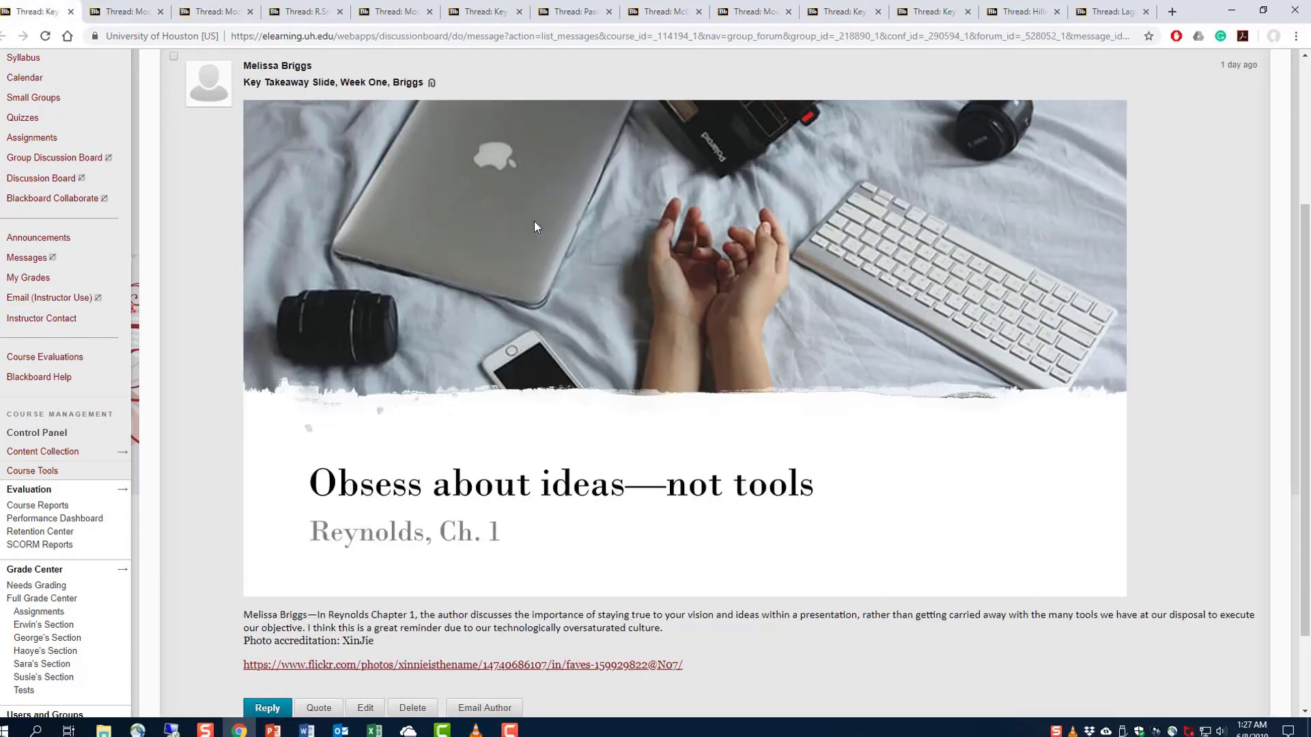
- Paste the Obsess about ideas—not tools image as a picture onto empty slide 2
click(271, 730)
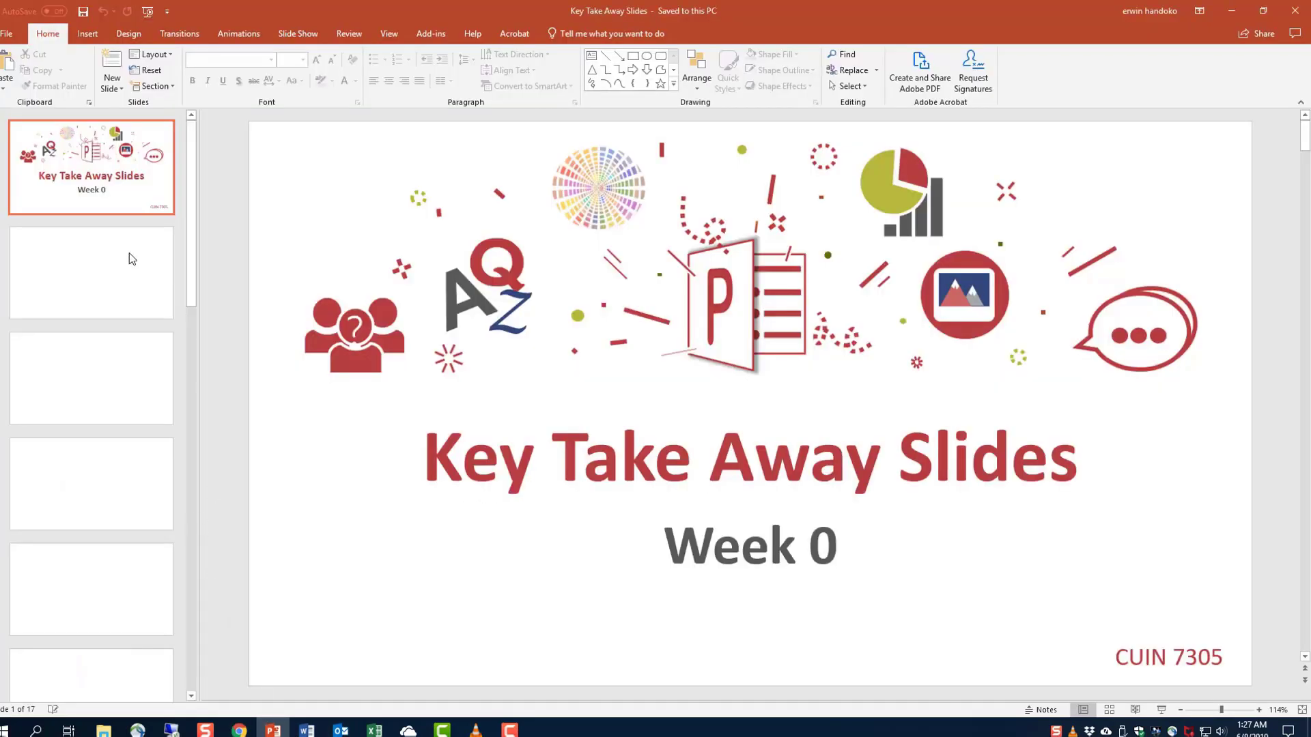
click(100, 275)
right_click(379, 231)
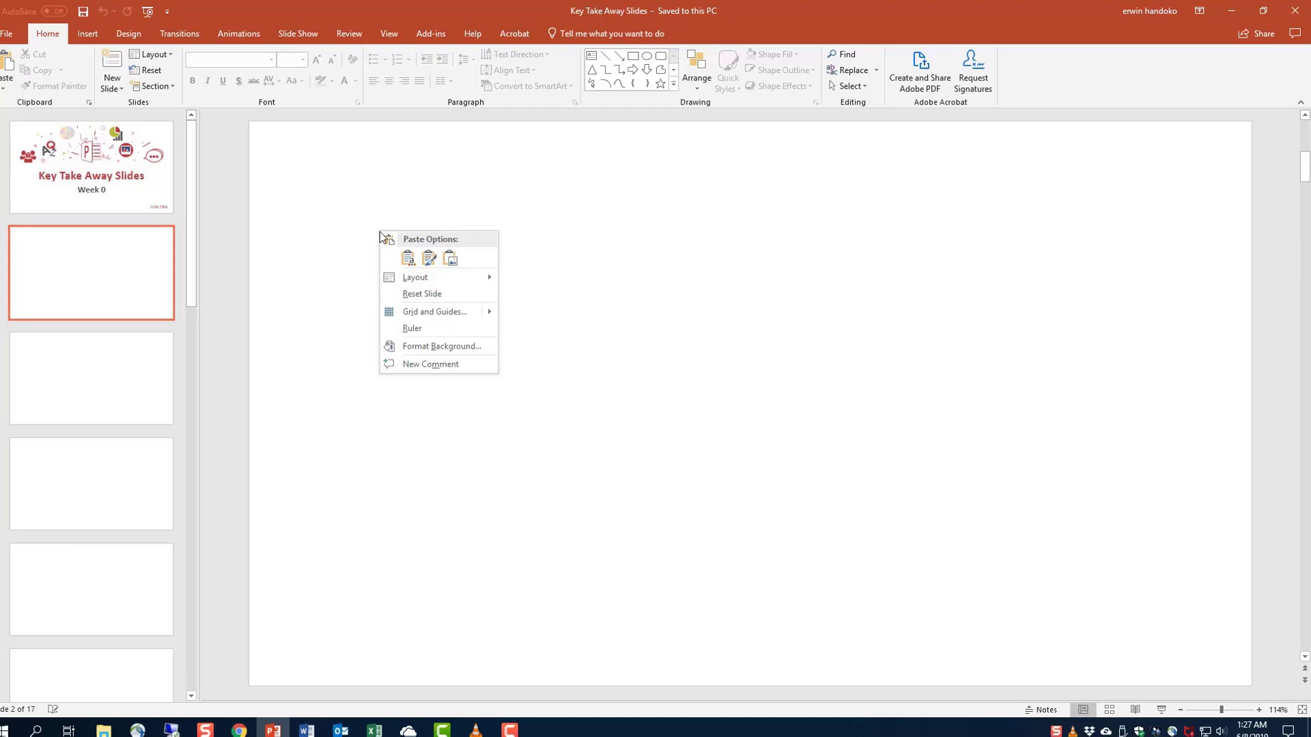
click(450, 258)
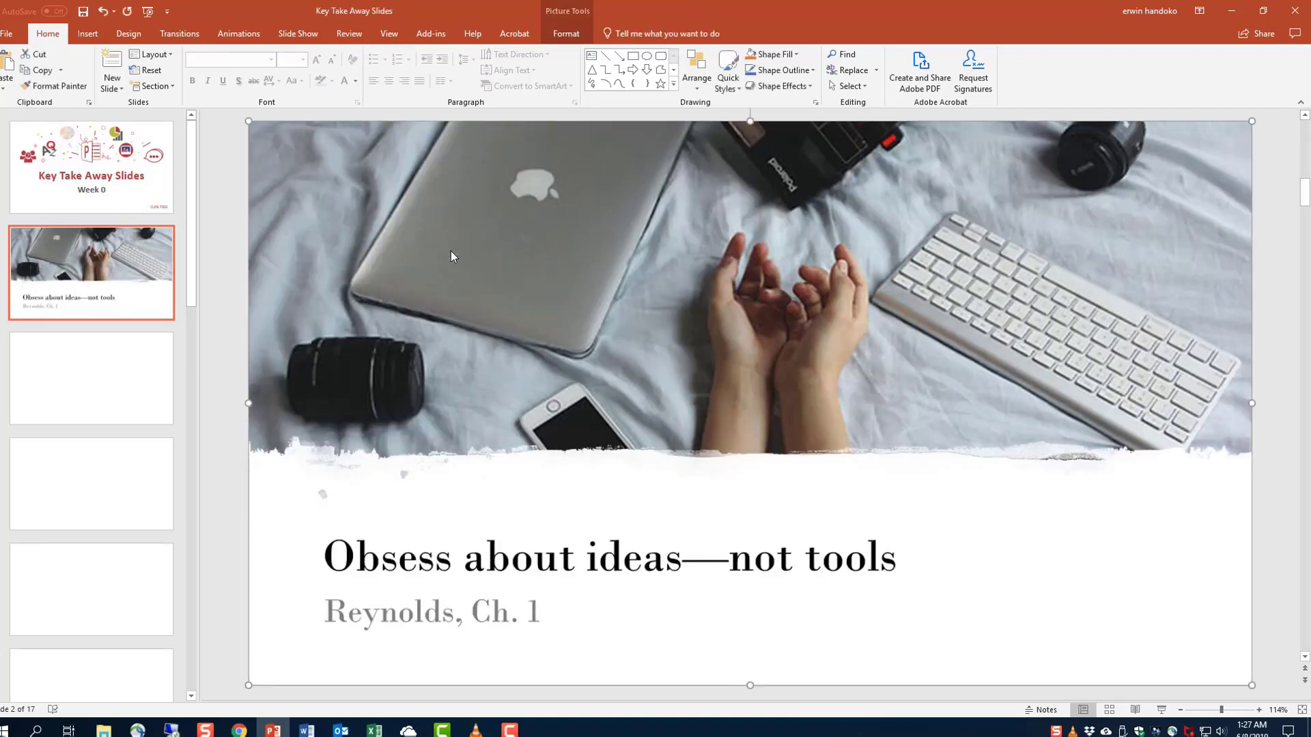
click(250, 729)
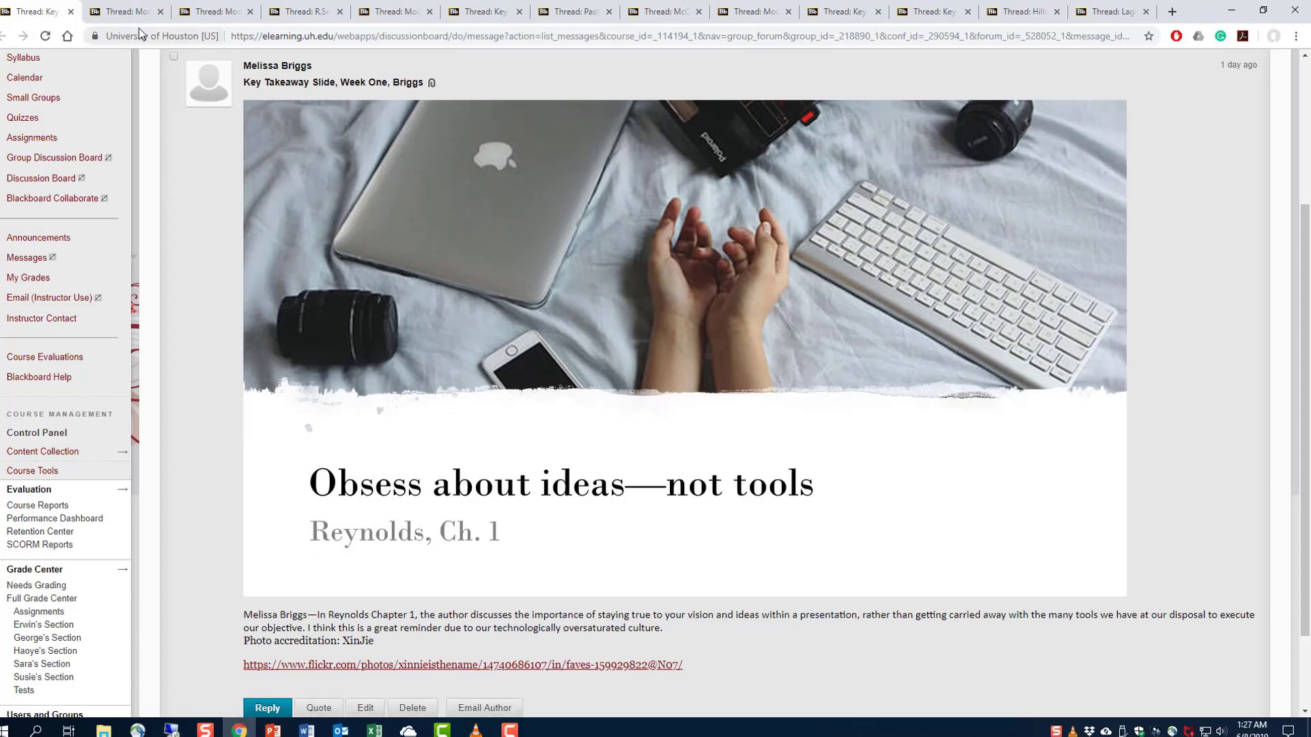
- Copy the classmate's quote-and-sketch slide image from its post
click(127, 12)
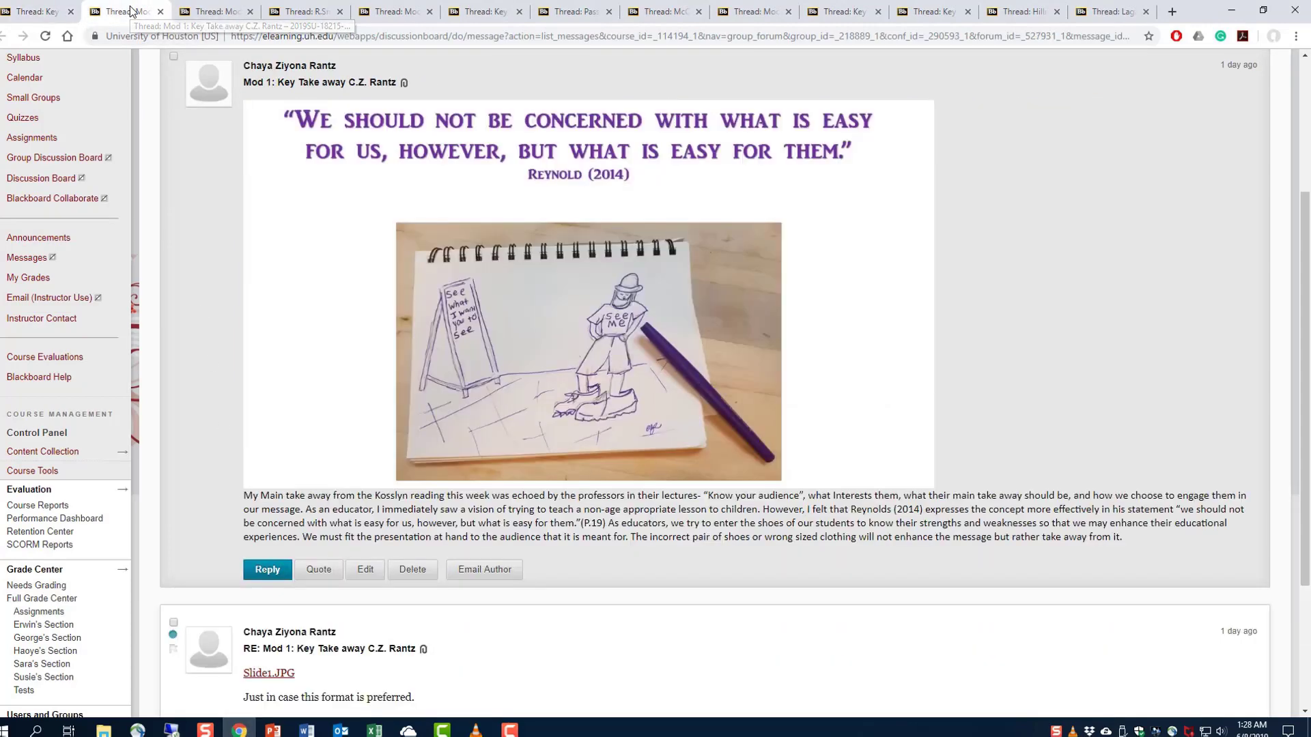
right_click(579, 223)
click(624, 275)
- Paste the sketch slide image onto the empty slide 3 of the deck
click(271, 730)
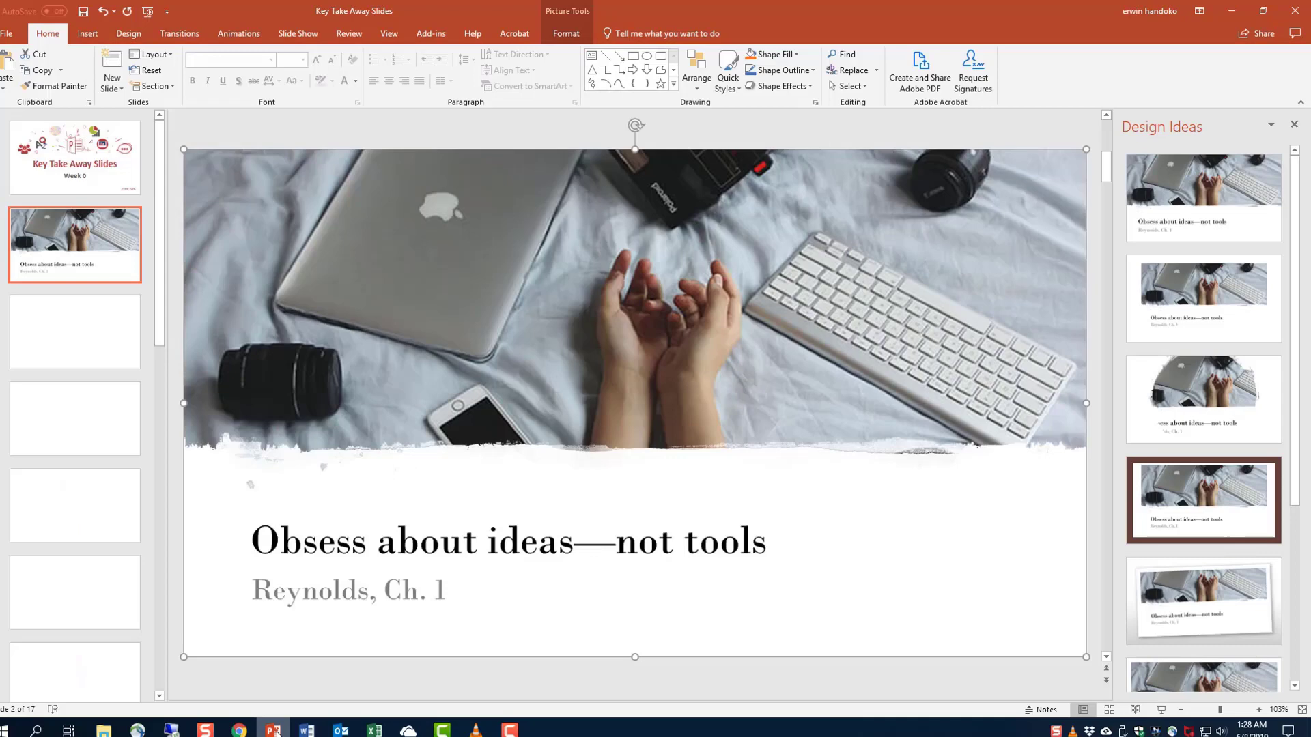
click(113, 348)
right_click(387, 296)
click(458, 323)
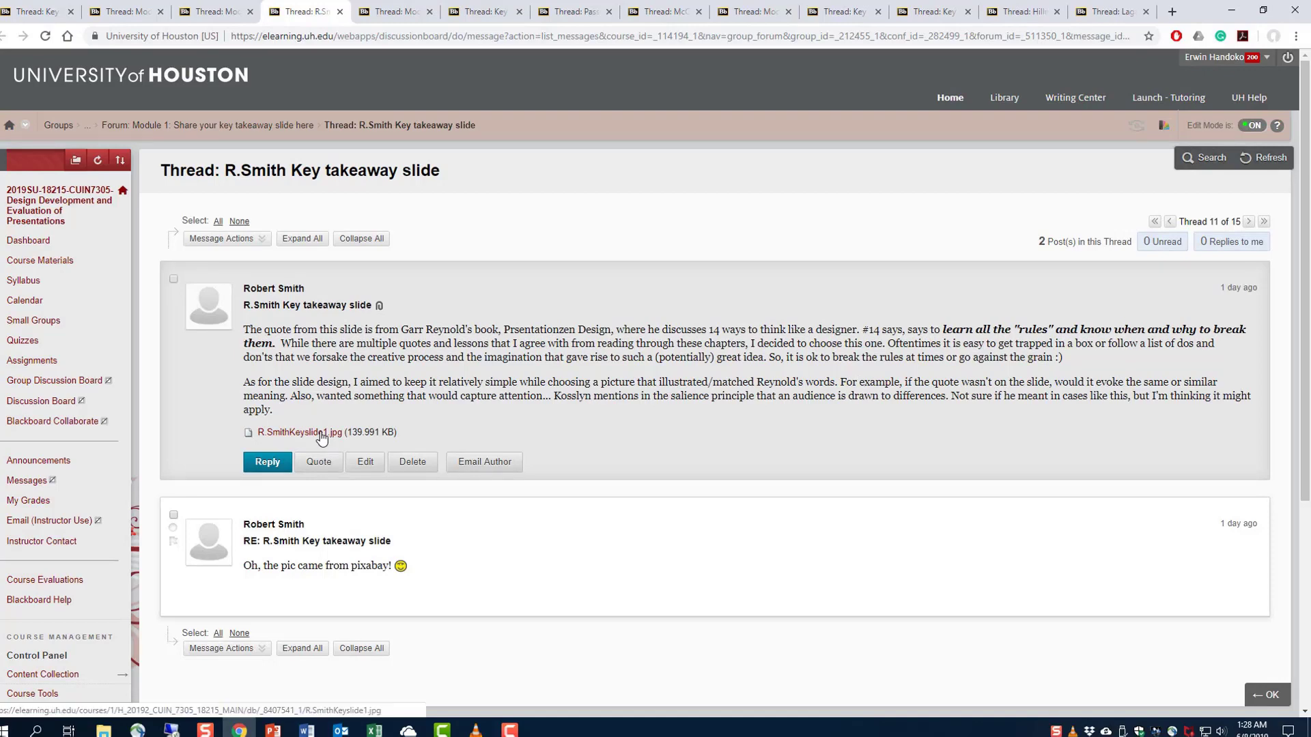
- Copy the stair-climbing quote image and paste it onto blank slide 5
click(322, 434)
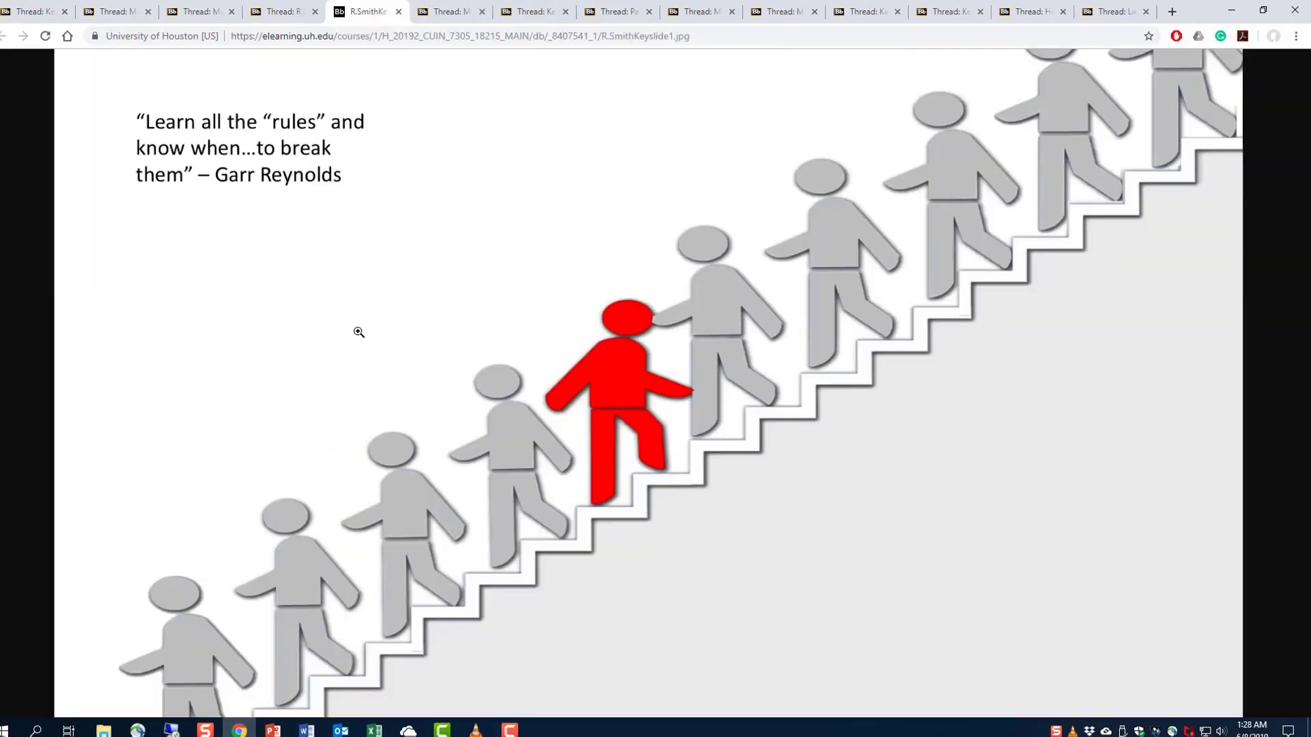
right_click(358, 332)
click(411, 376)
click(272, 730)
click(67, 521)
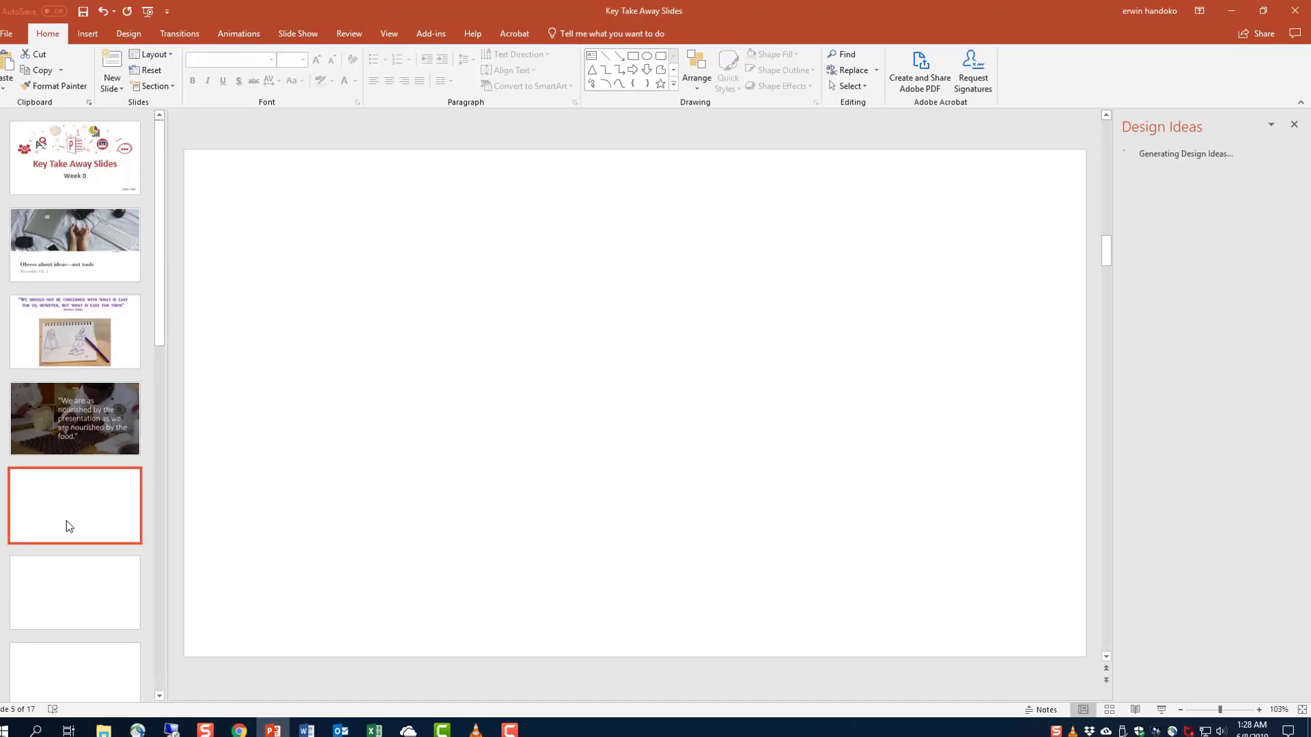
right_click(338, 258)
click(410, 283)
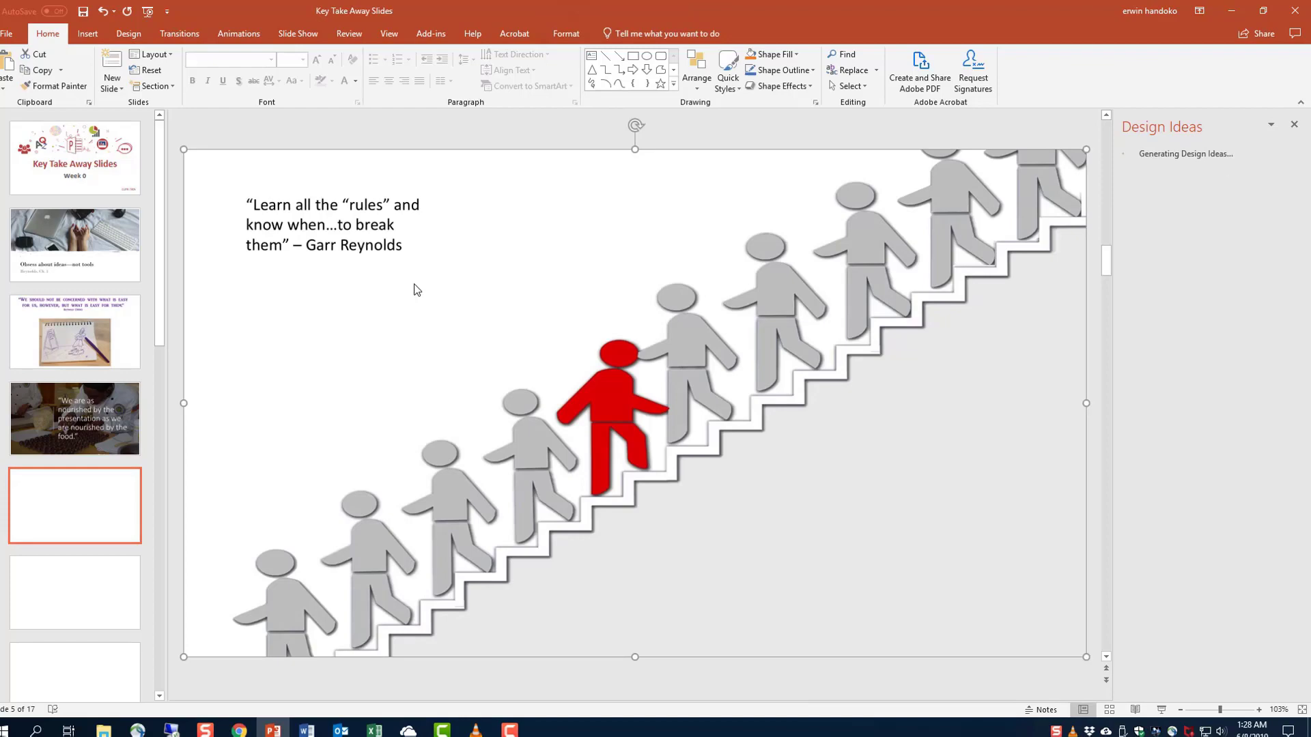
- Copy the Audience slide image from the next thread and paste it onto blank slide 6
click(238, 730)
click(438, 9)
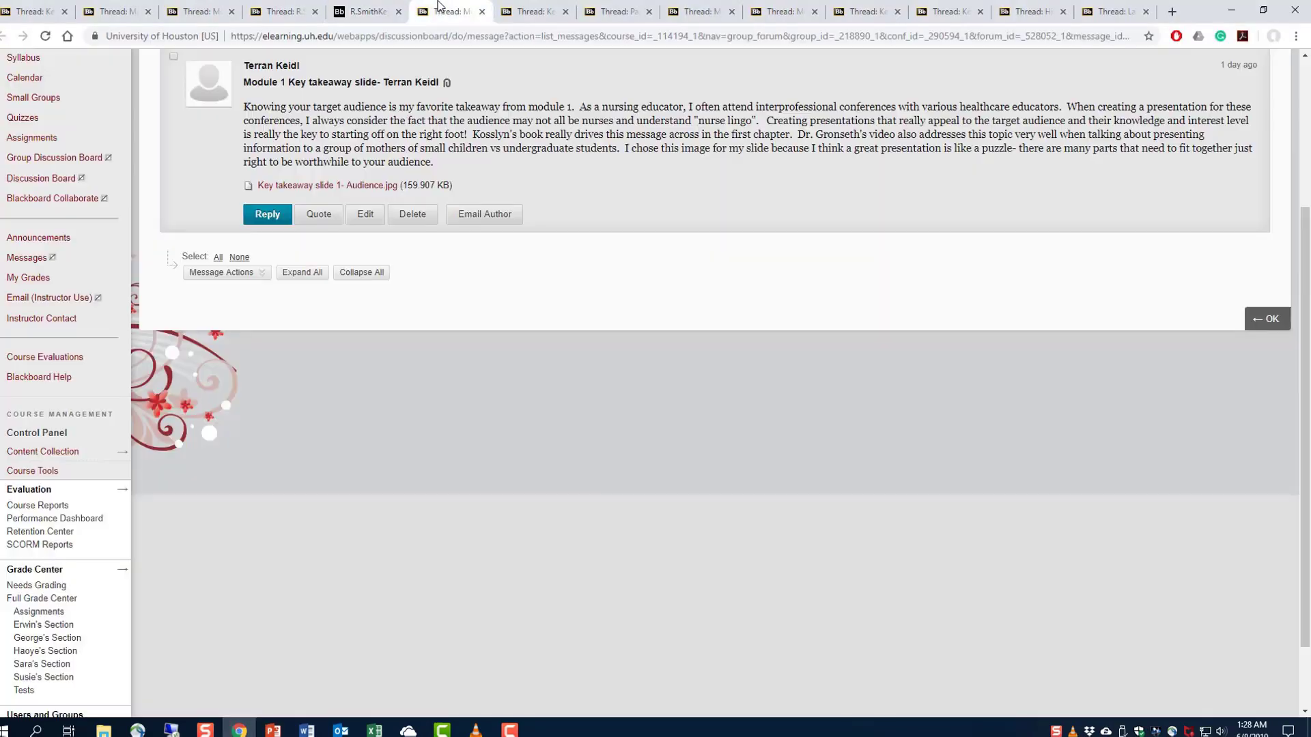
click(333, 186)
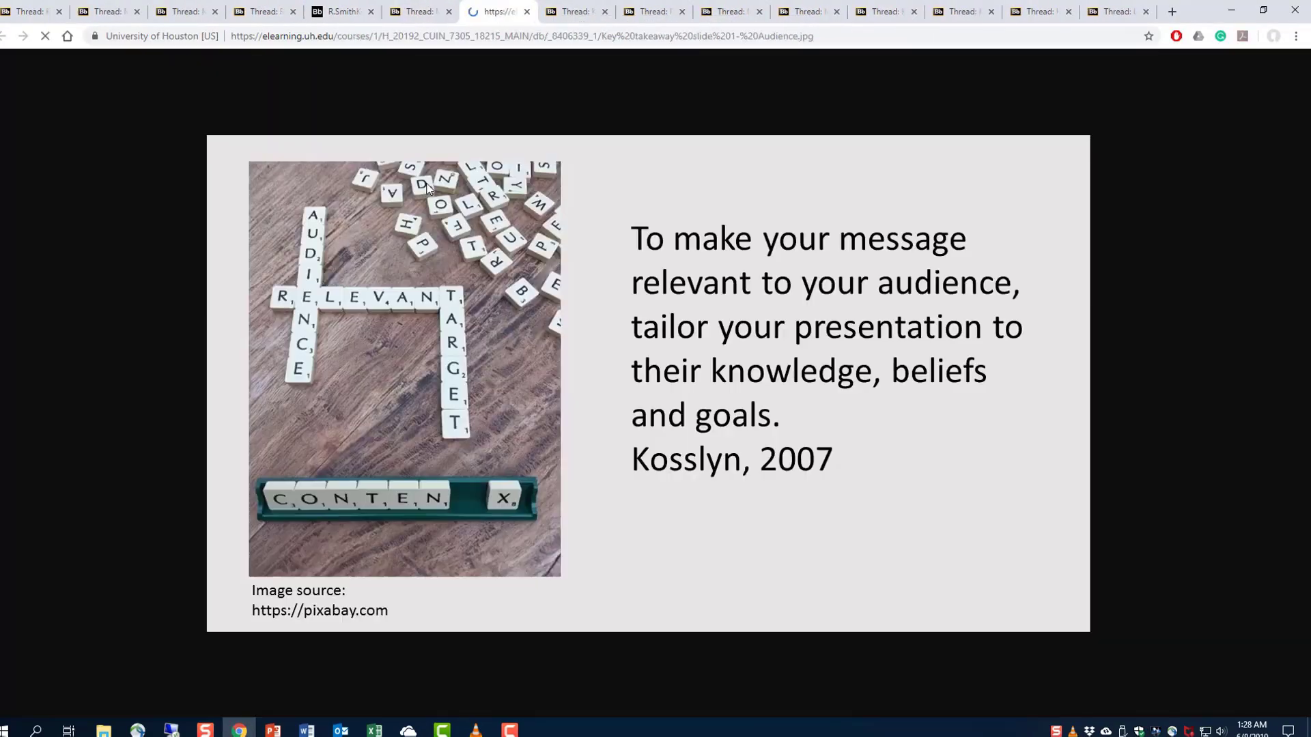
right_click(428, 190)
click(536, 246)
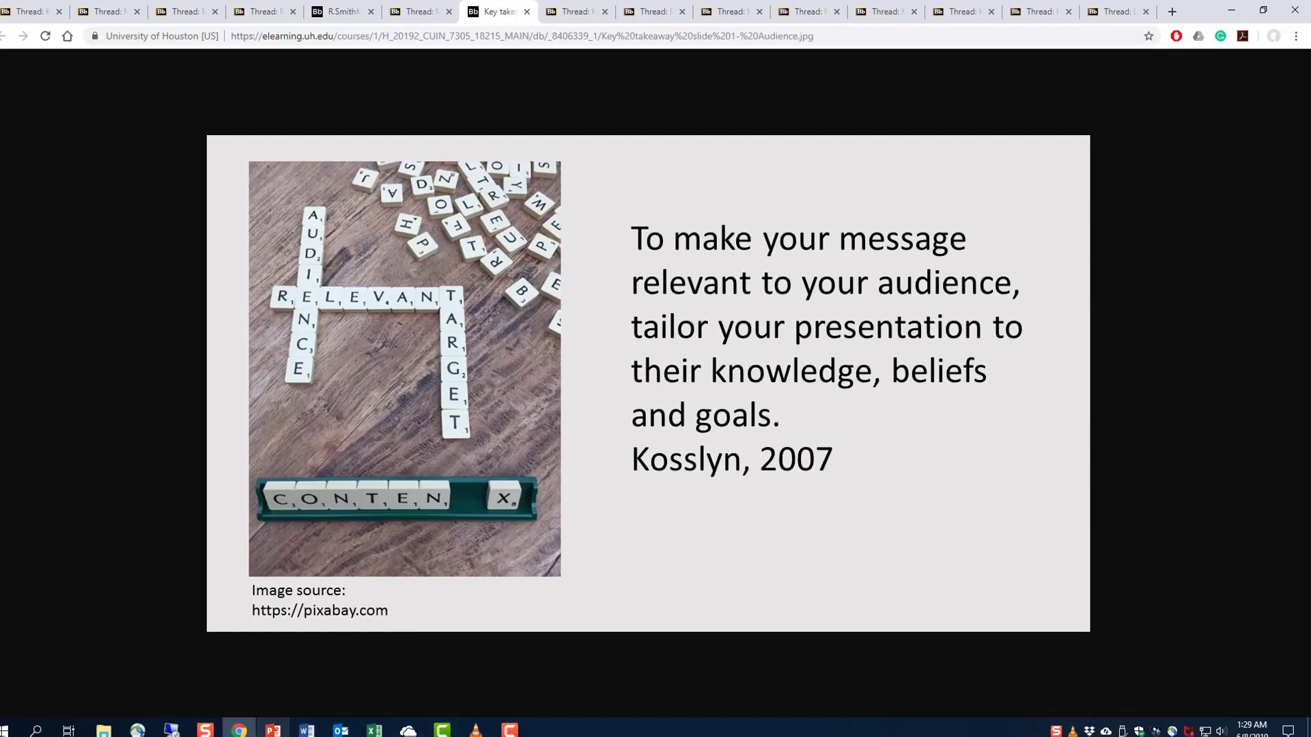
click(272, 729)
click(88, 600)
key(Return)
right_click(314, 403)
click(369, 428)
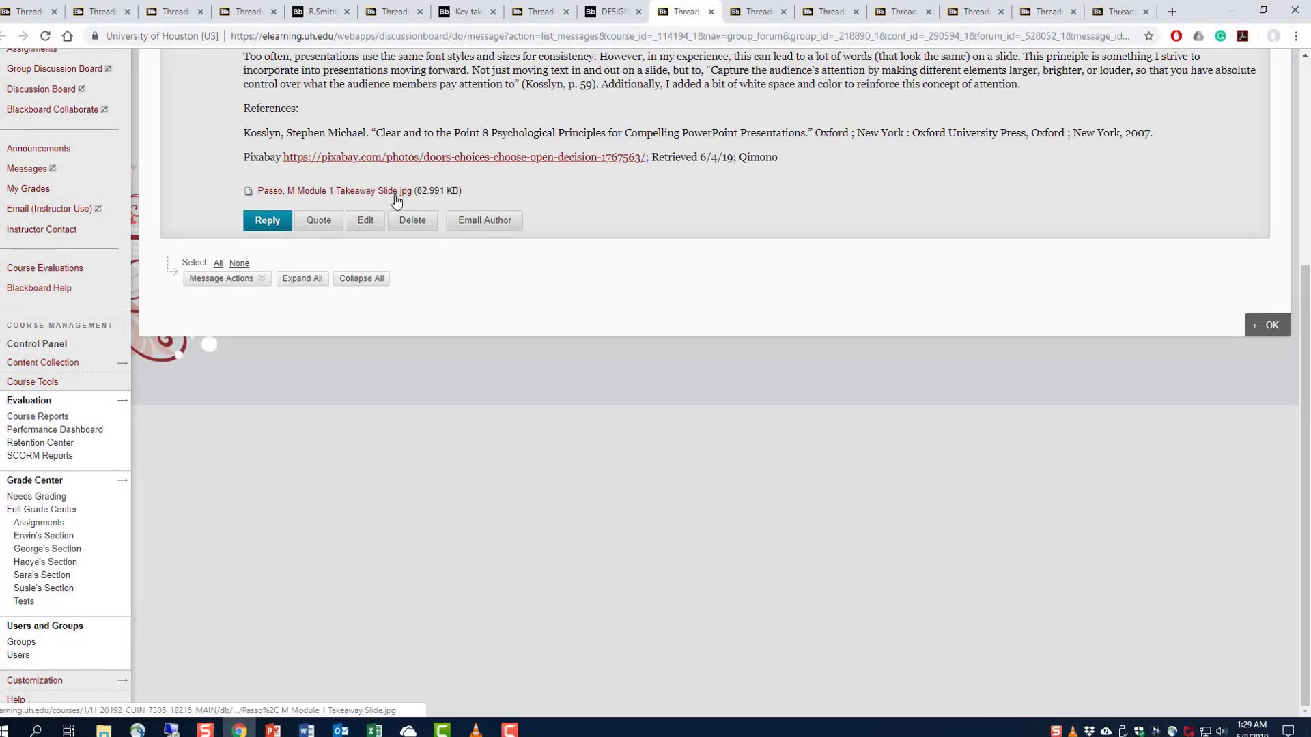
- Copy the Principle of Salience doors image from a classmate's attachment for the deck
click(395, 198)
right_click(710, 286)
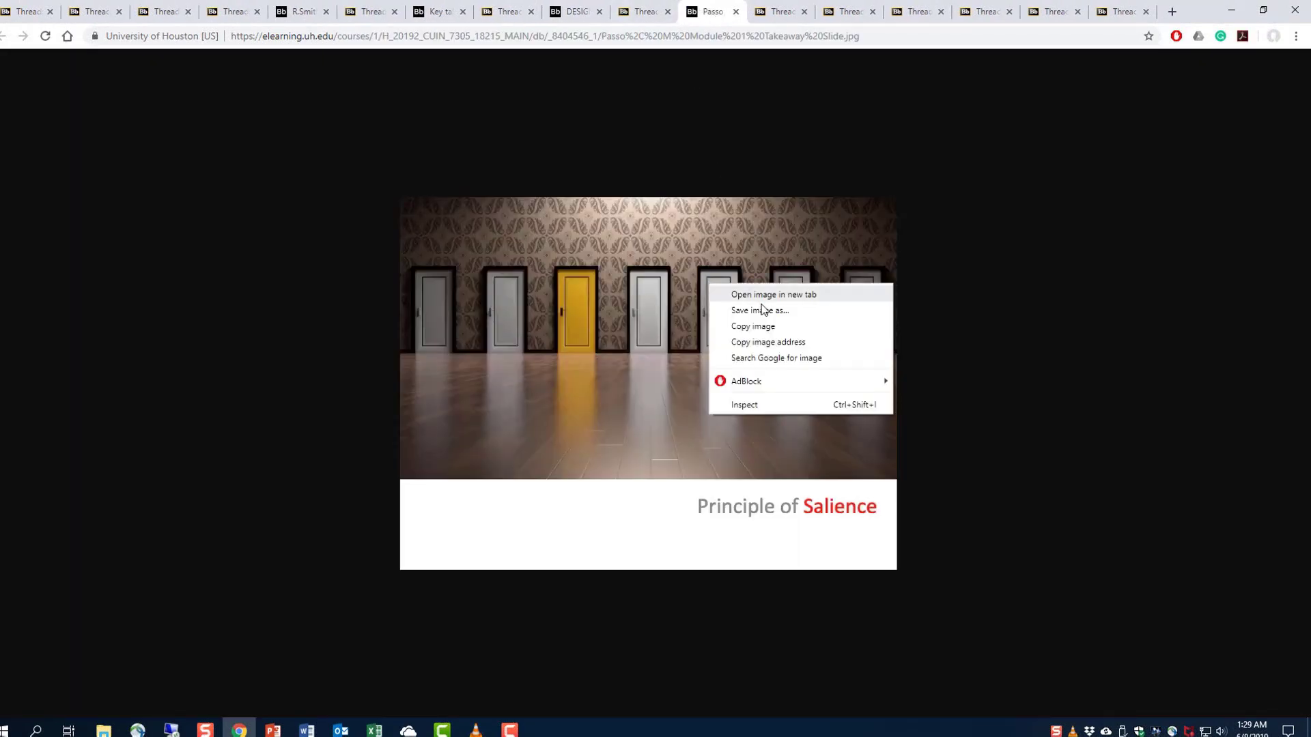
click(764, 327)
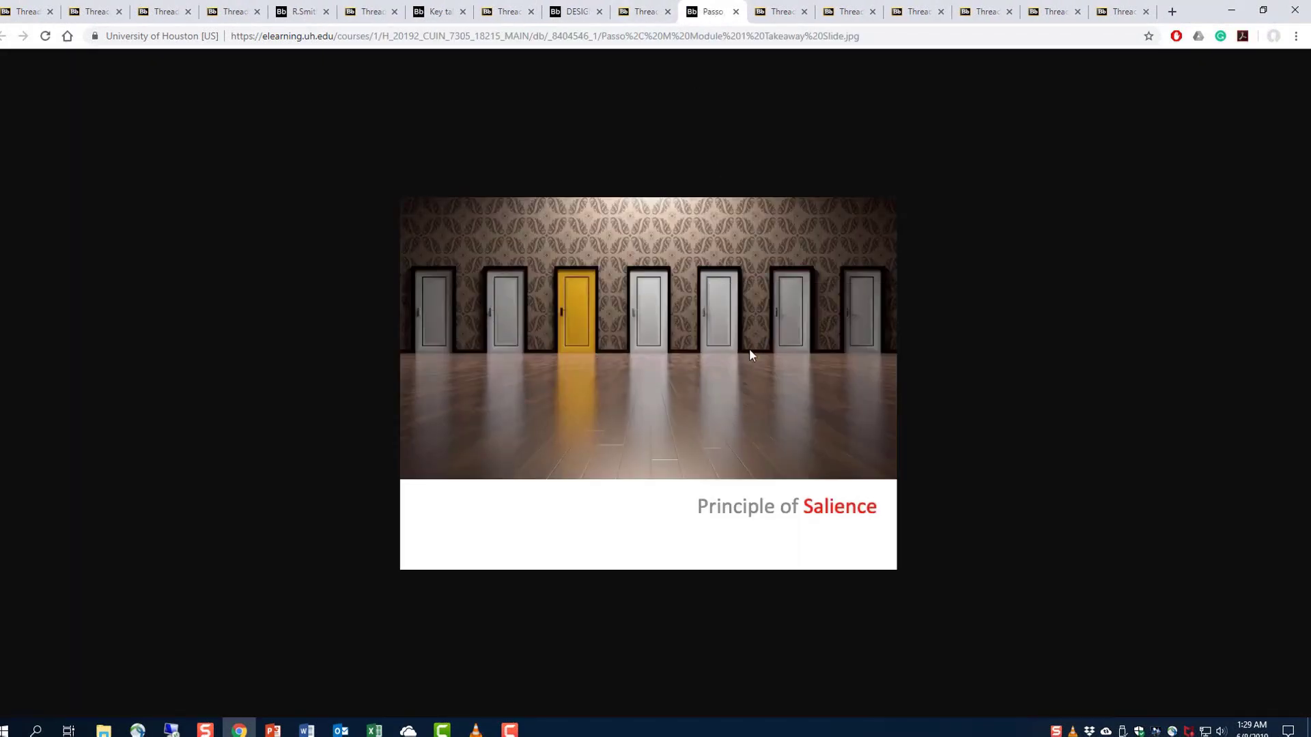
click(274, 731)
- Paste the doors image onto slide 8 and enlarge it to fill the slide
click(80, 446)
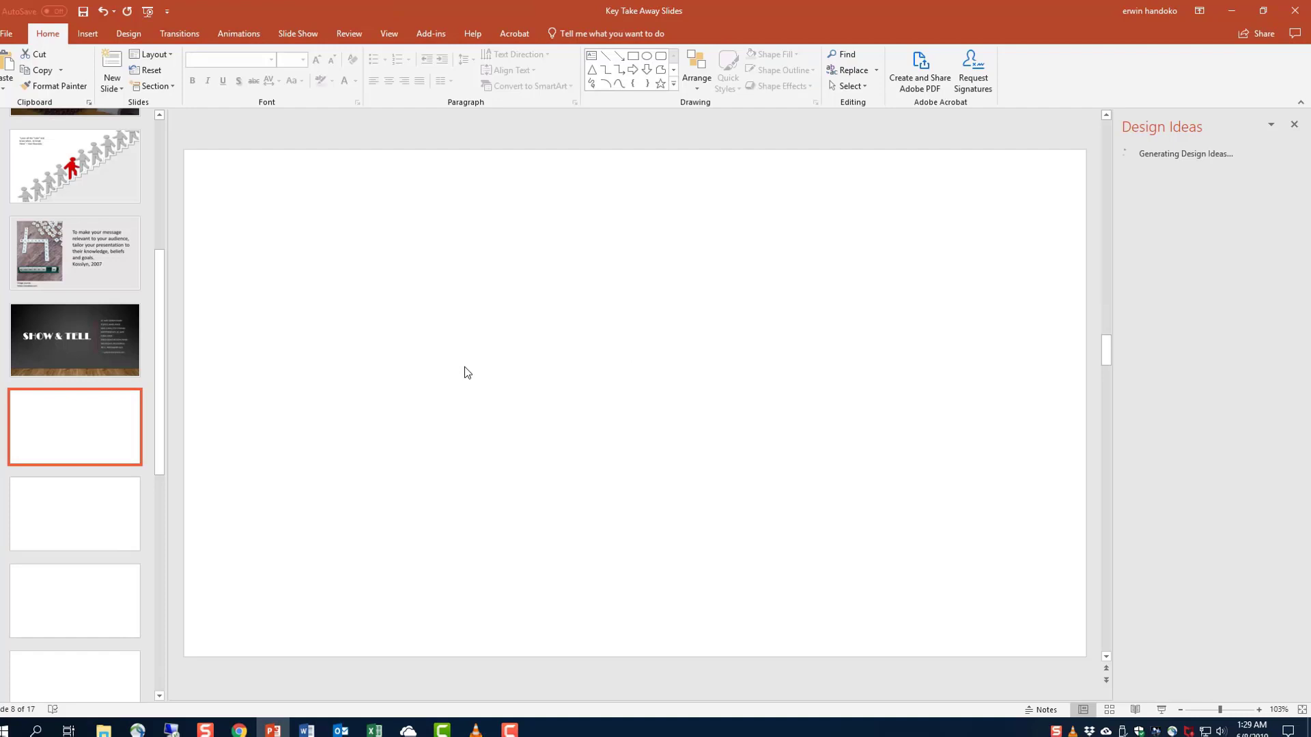
right_click(513, 351)
click(592, 383)
drag(592, 382, 395, 319)
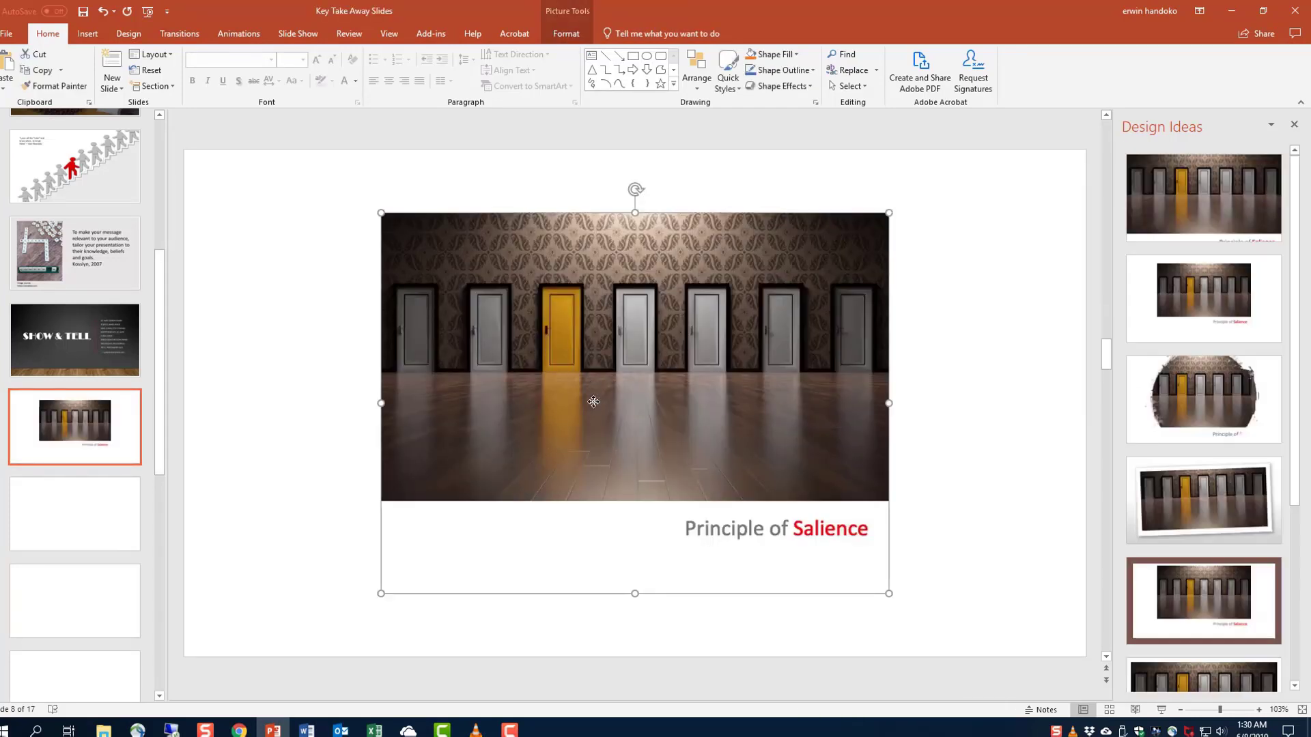
click(1293, 124)
drag(810, 574, 1252, 692)
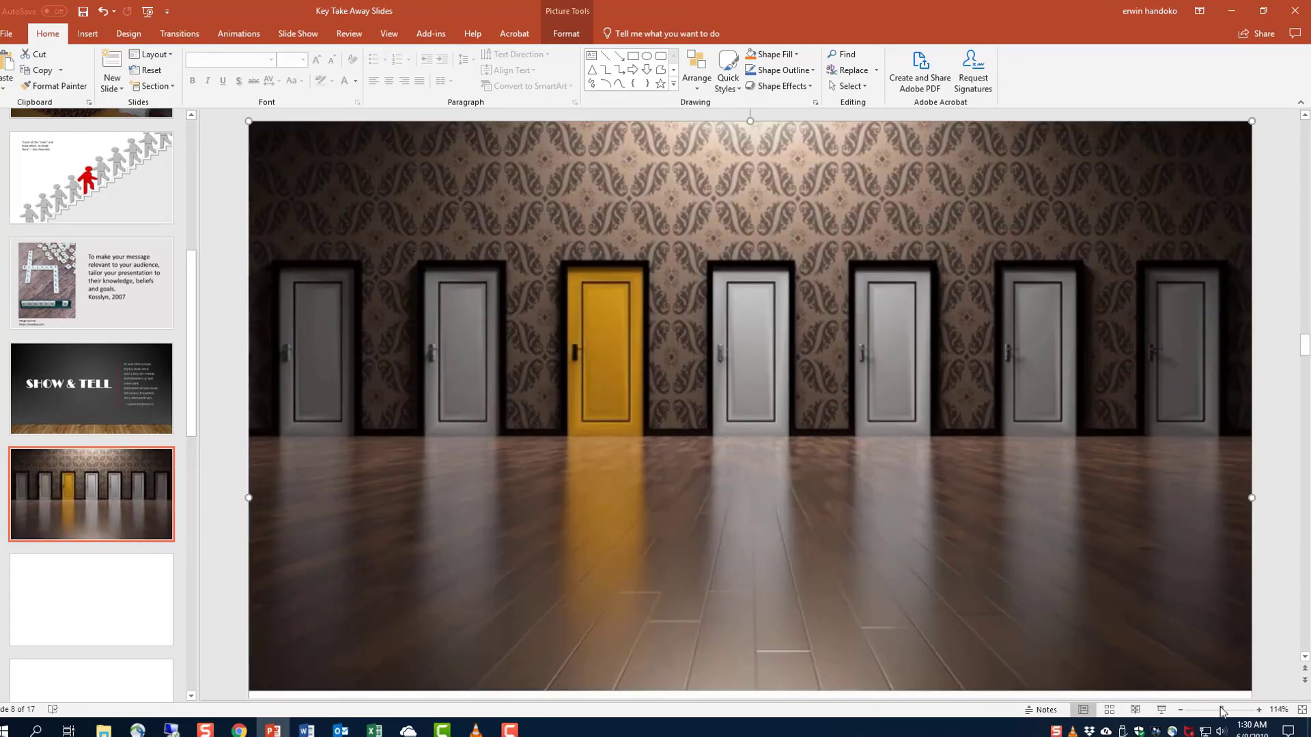
scroll(1081, 632, down, 3)
scroll(890, 554, down, 1)
drag(850, 500, 863, 476)
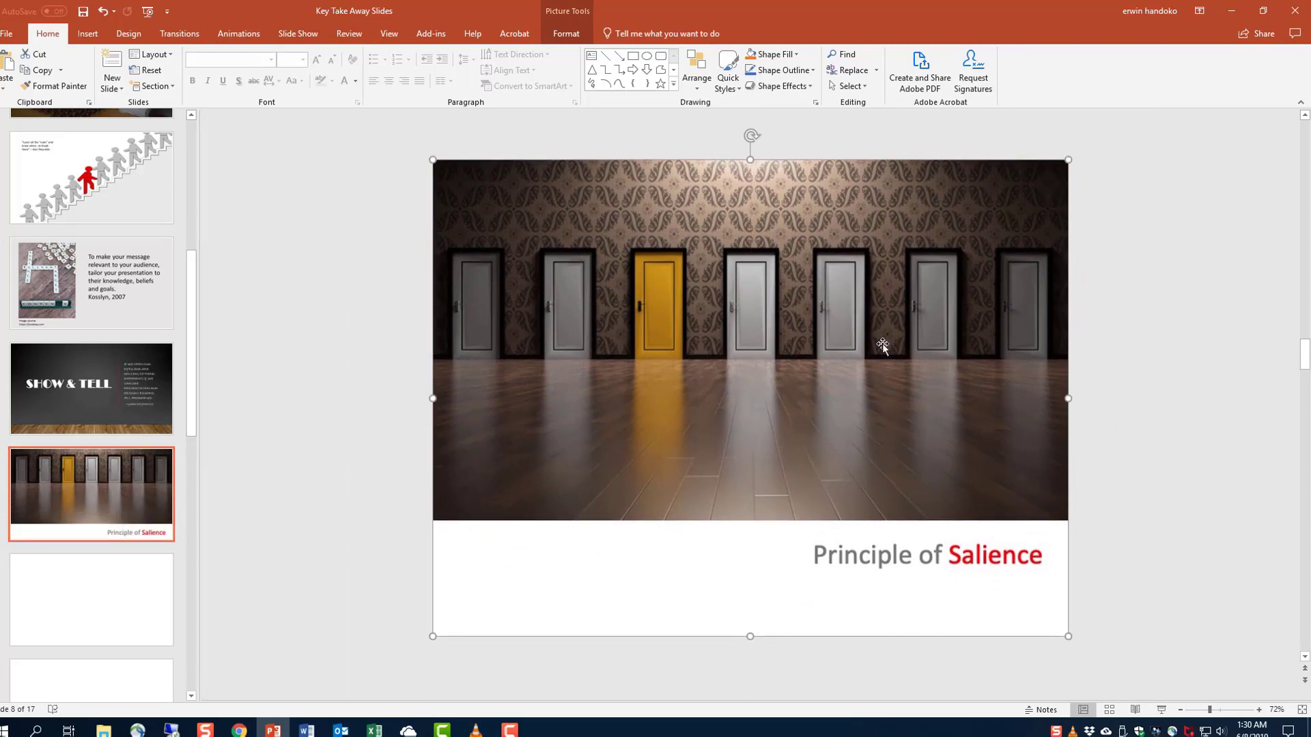
- Crop the grey strip off the picture's top and the empty space off its bottom
double_click(845, 241)
click(1158, 64)
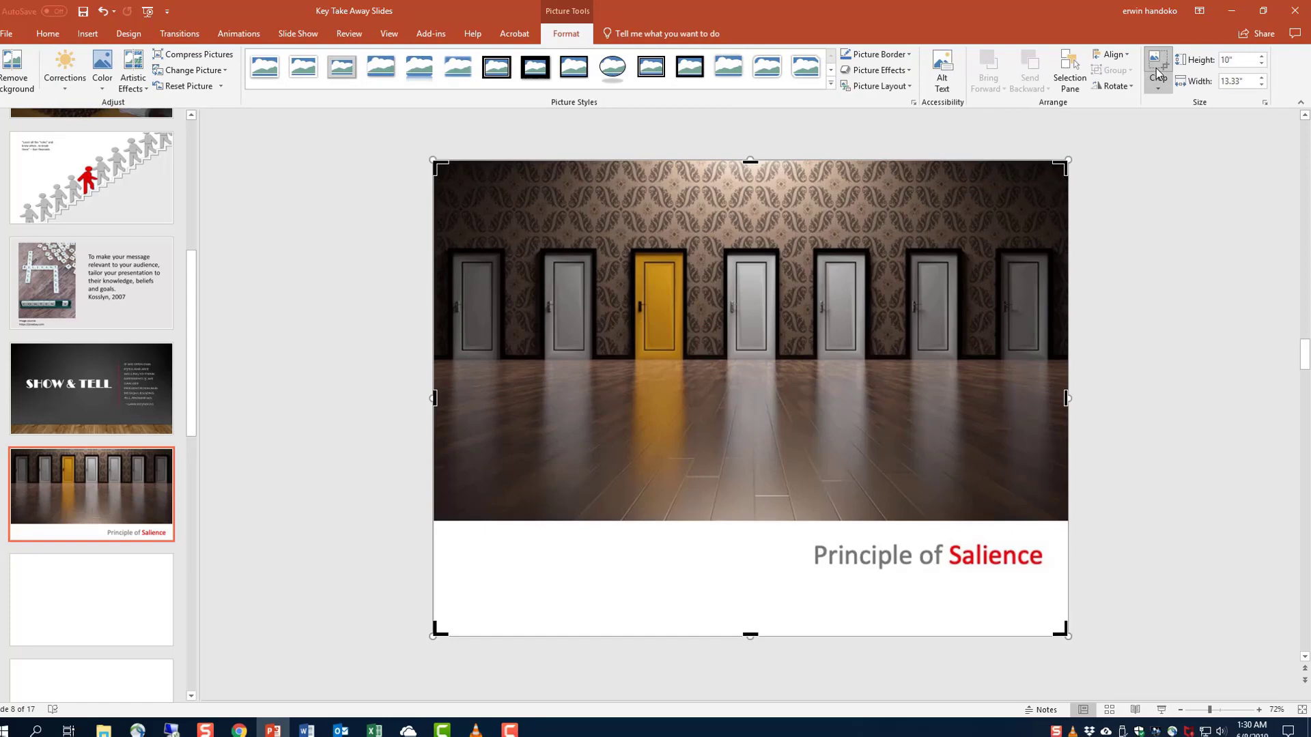
drag(748, 172, 747, 235)
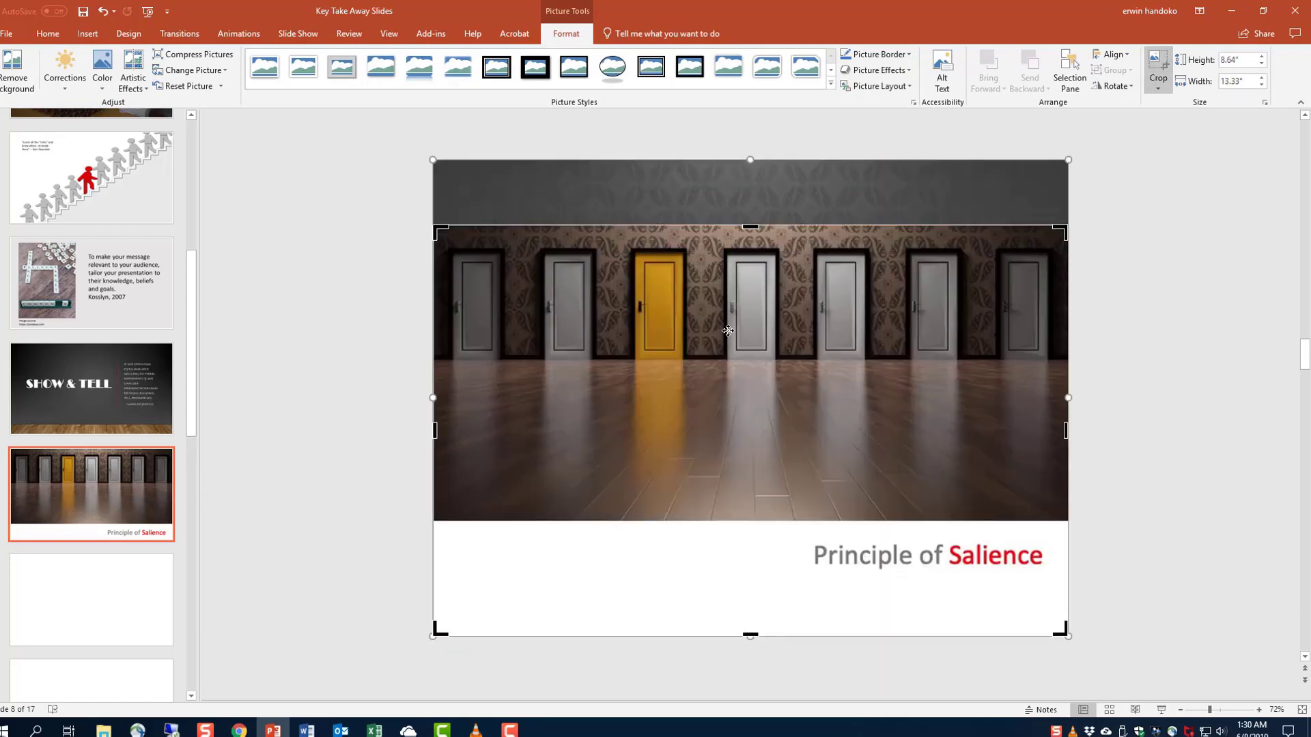
drag(750, 632, 746, 582)
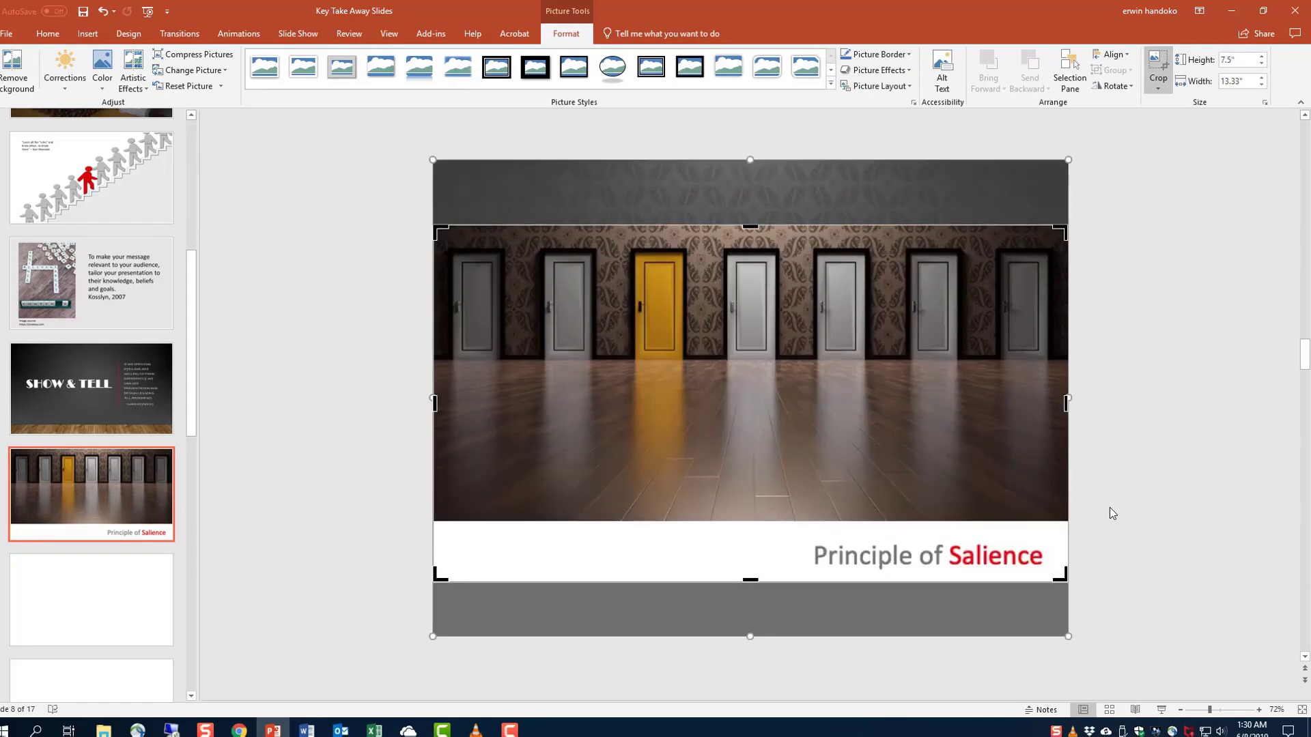
- Copy the scales slide image from Blackboard and paste it onto blank slide 9
click(1131, 512)
key(alt+Tab)
click(368, 359)
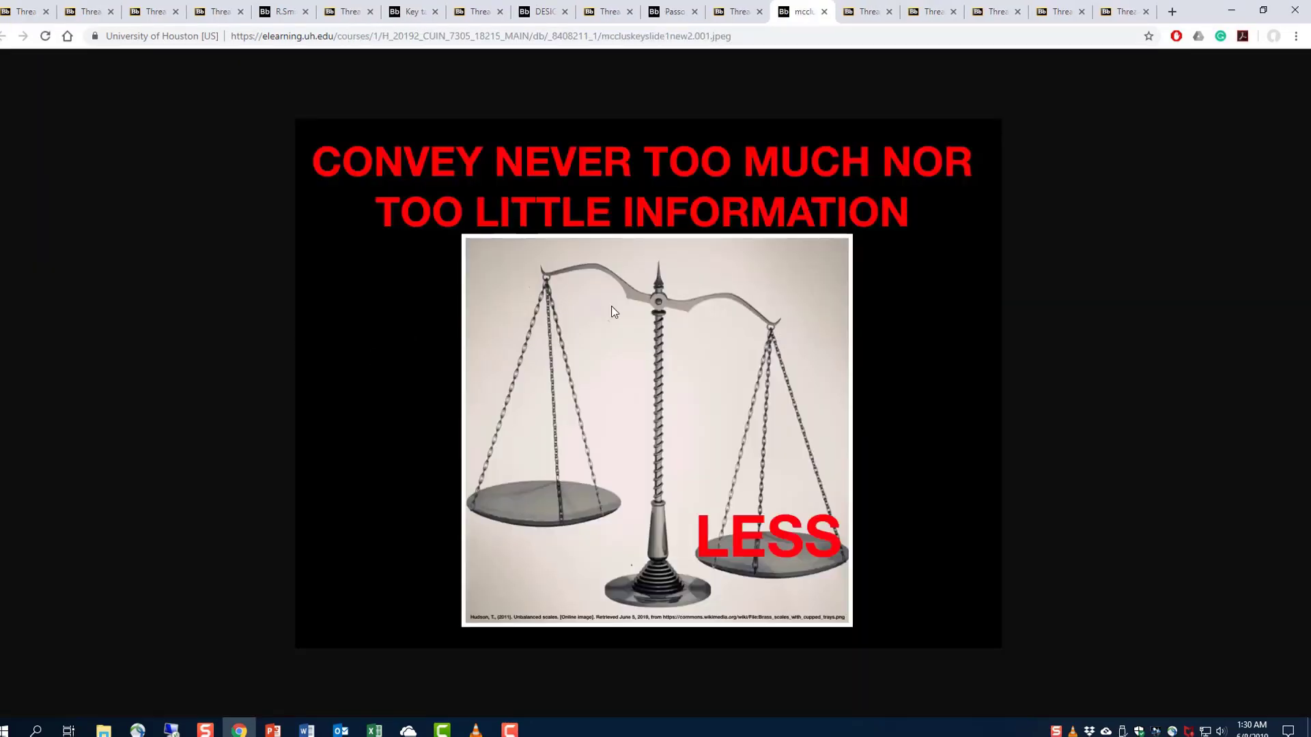
right_click(655, 308)
click(702, 344)
key(alt+Tab)
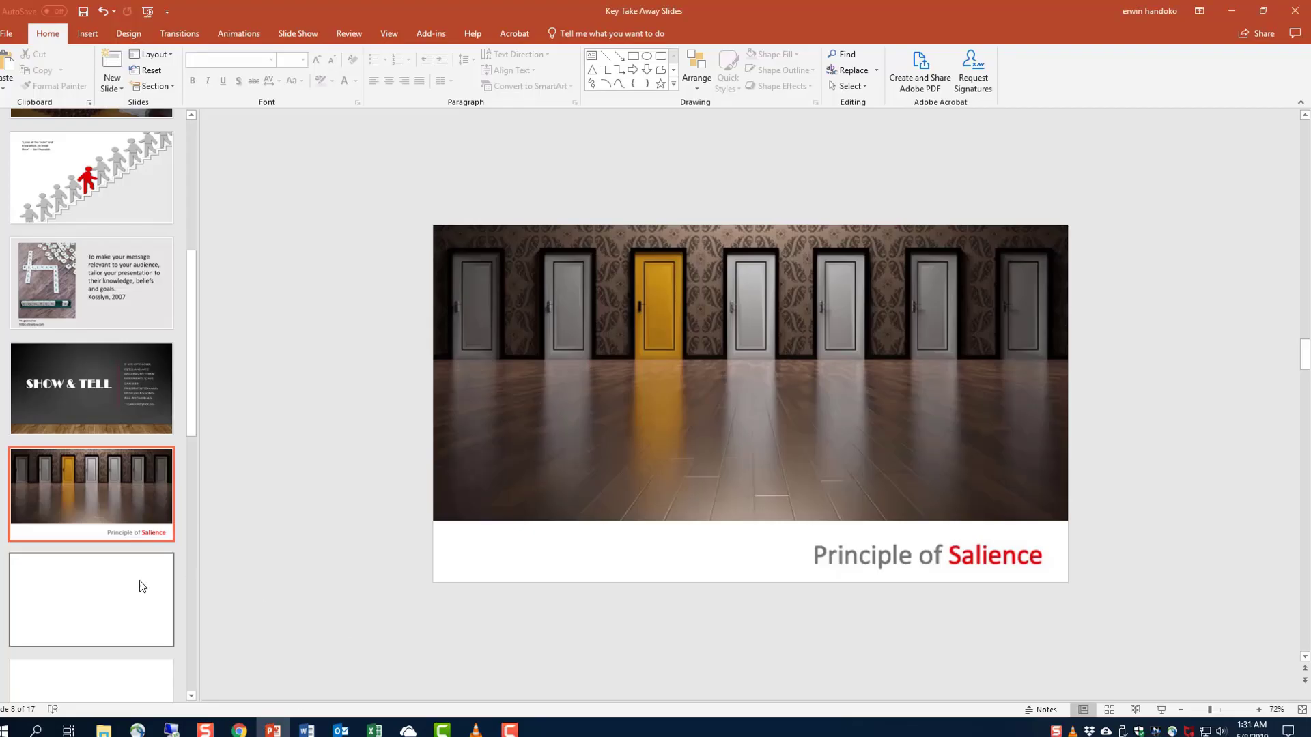
click(137, 585)
right_click(639, 316)
click(640, 330)
- Set slide 9's background colour to black via Format Background
right_click(1031, 395)
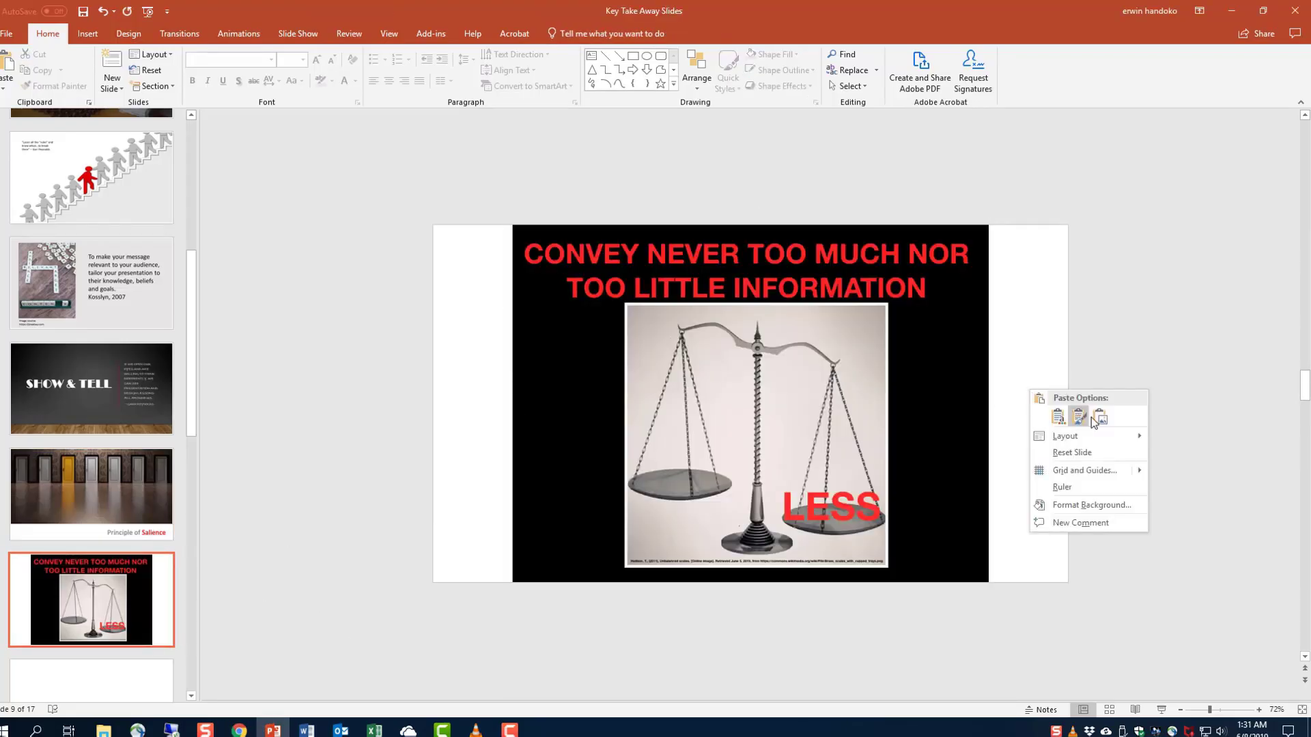
click(1111, 502)
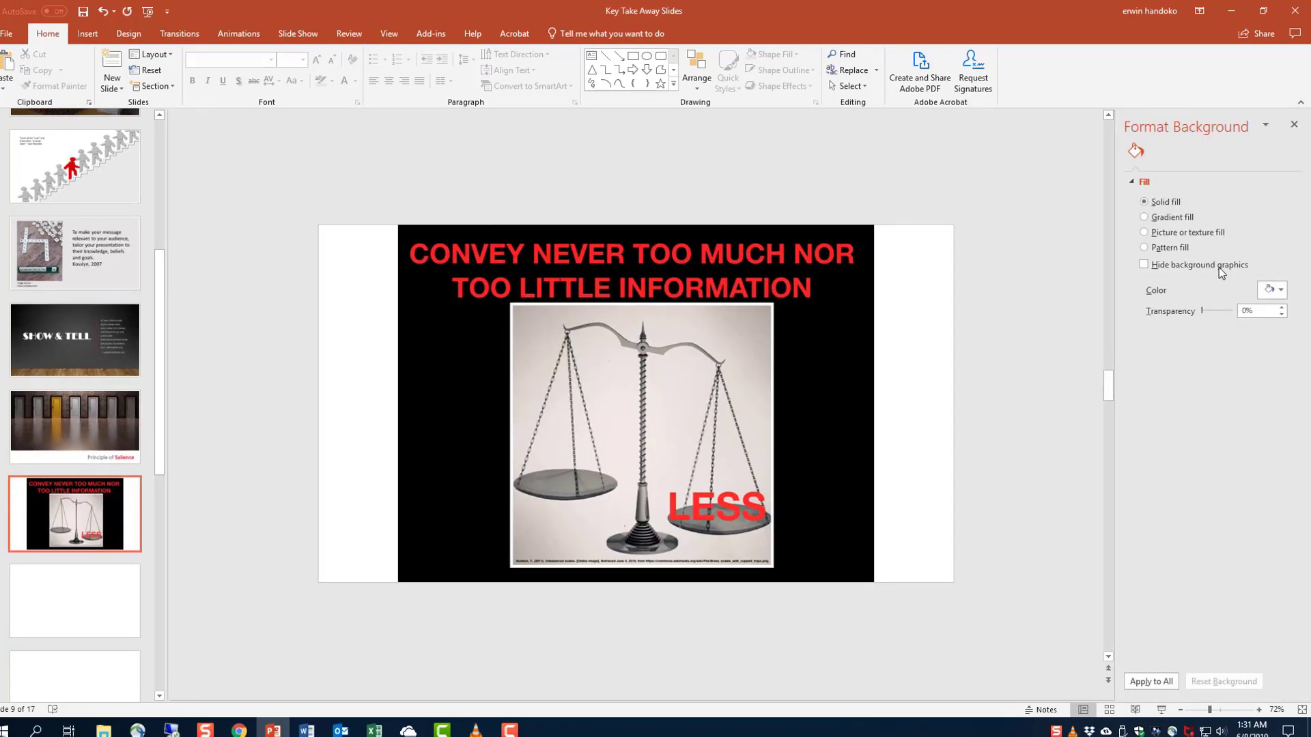
click(1276, 292)
click(1217, 450)
- Download and save the classmate's Takeaway Slide 1.pptx attachment
key(alt+Tab)
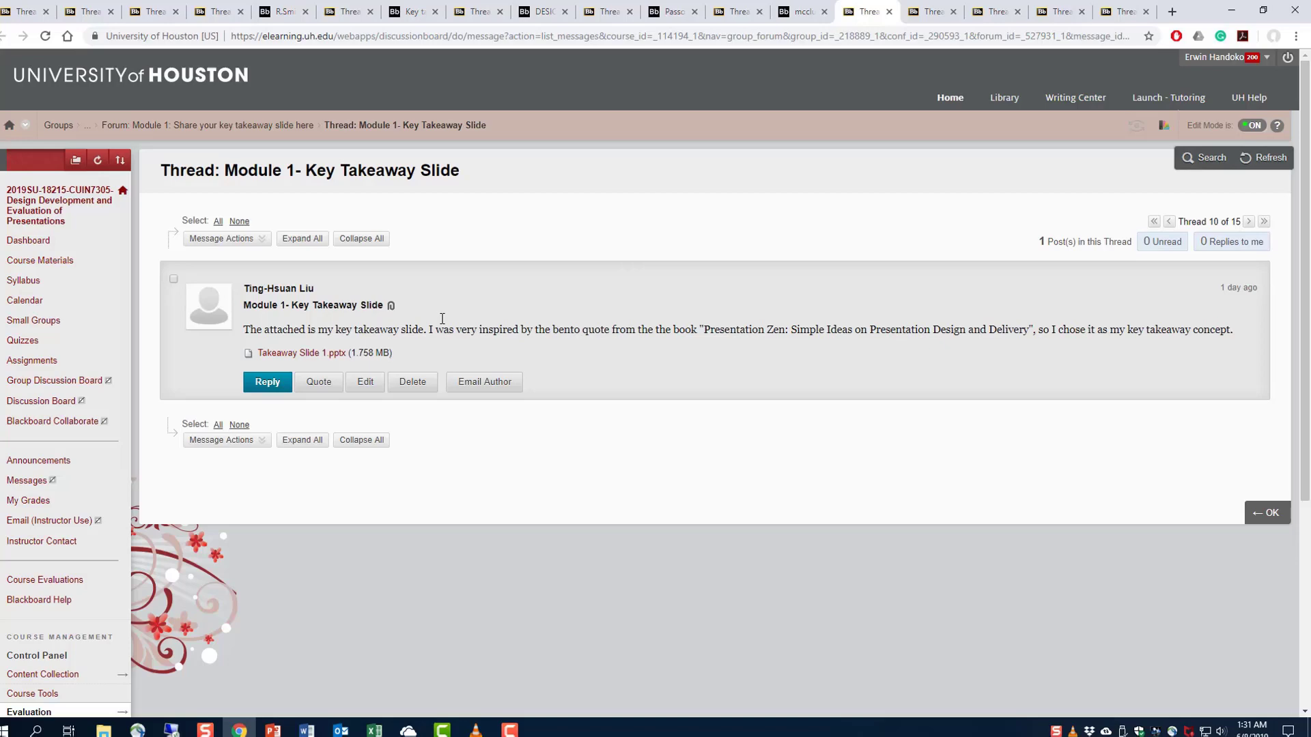
click(323, 354)
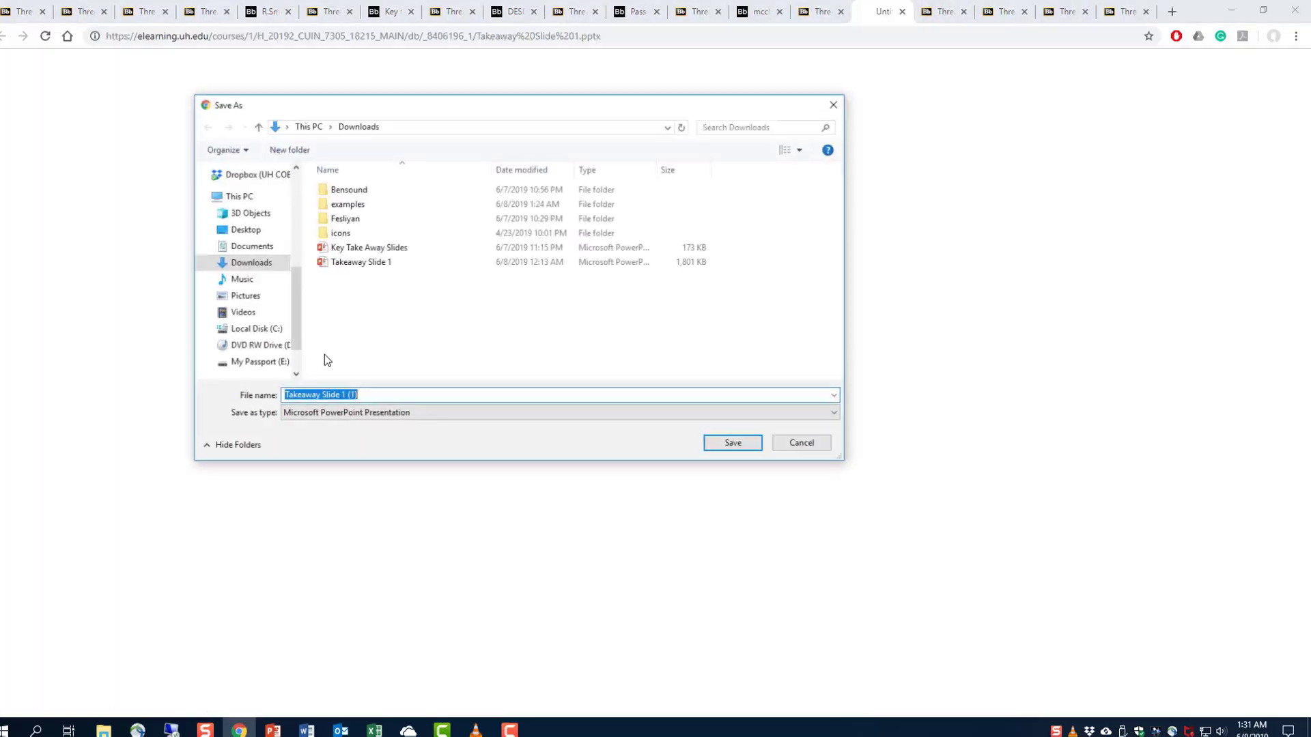
click(727, 439)
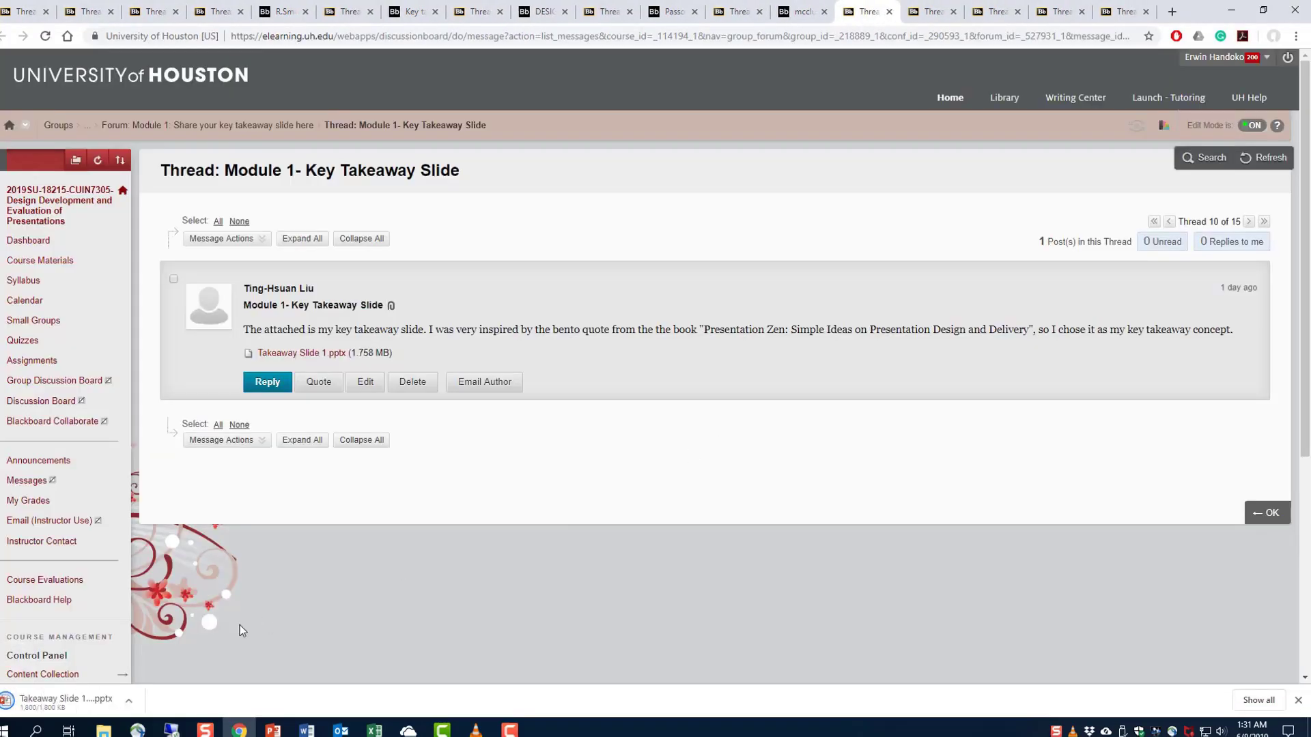
- Open Takeaway Slide 1, enable editing and copy its Bento Aesthetics slide
click(70, 705)
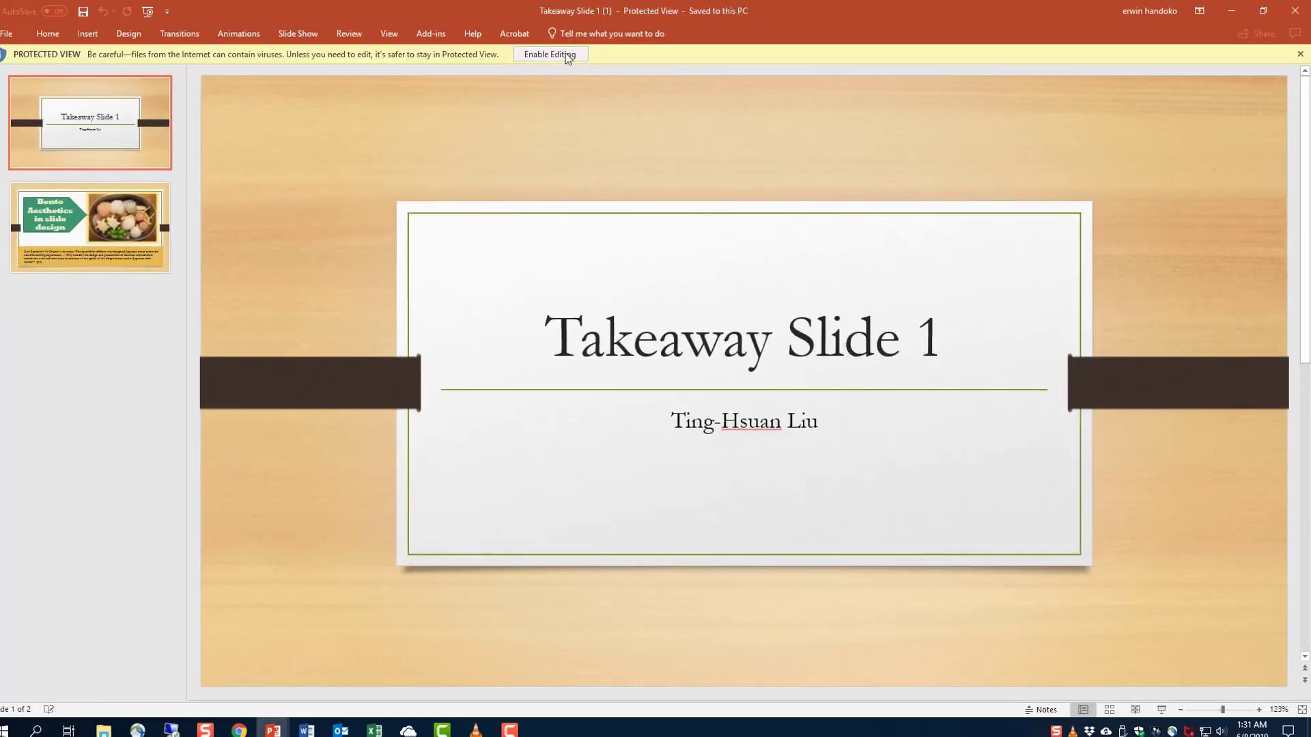
click(550, 54)
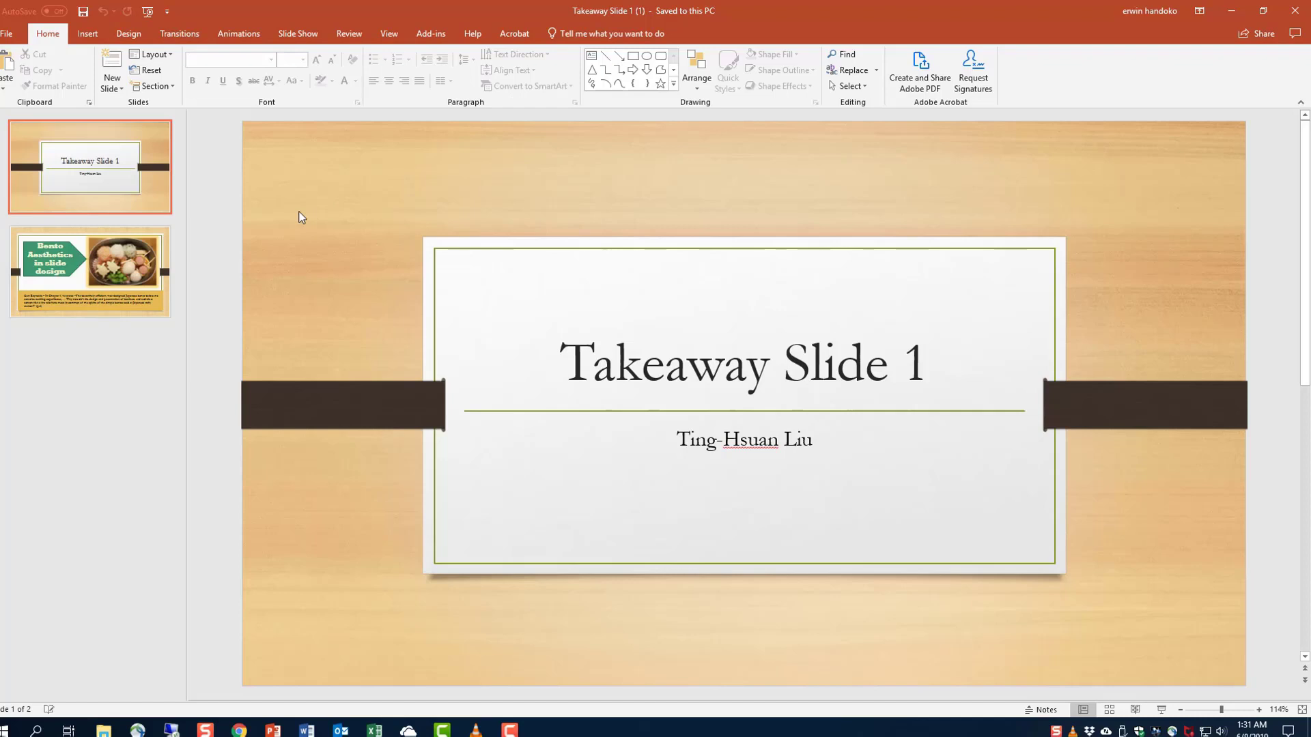
click(145, 271)
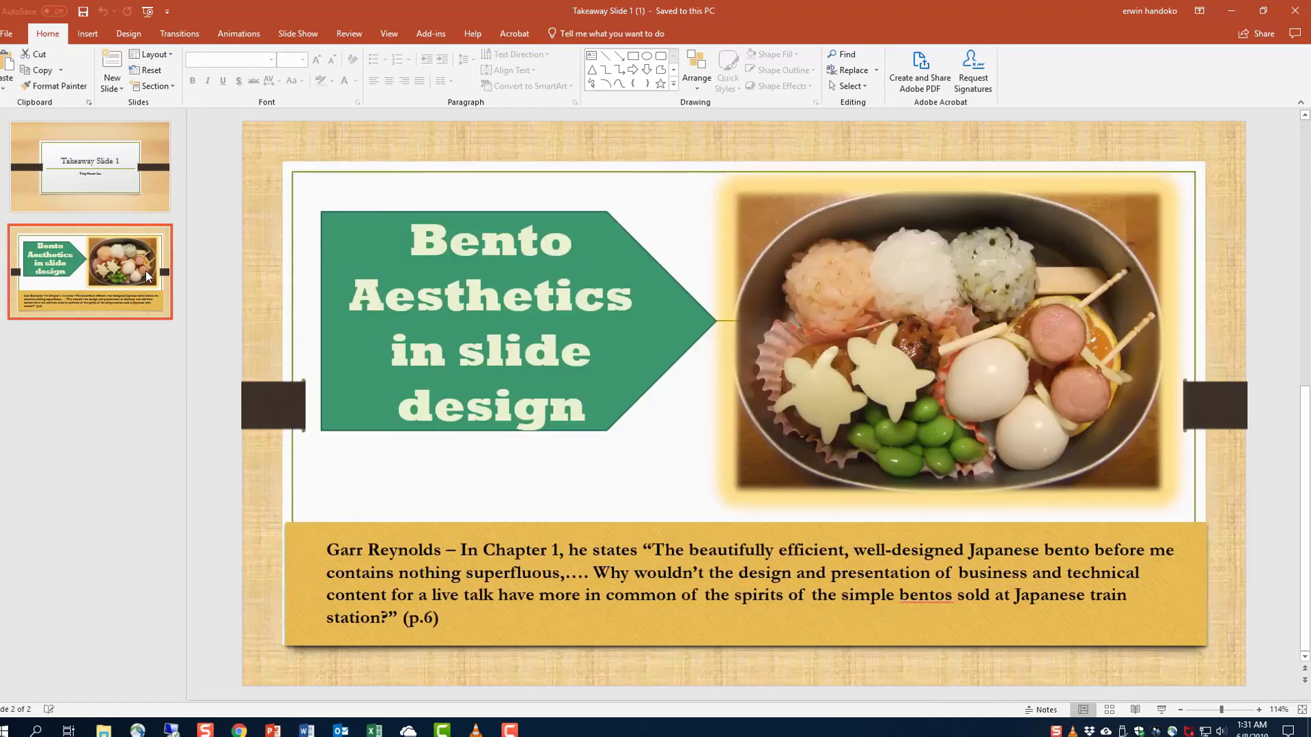
right_click(146, 270)
click(203, 299)
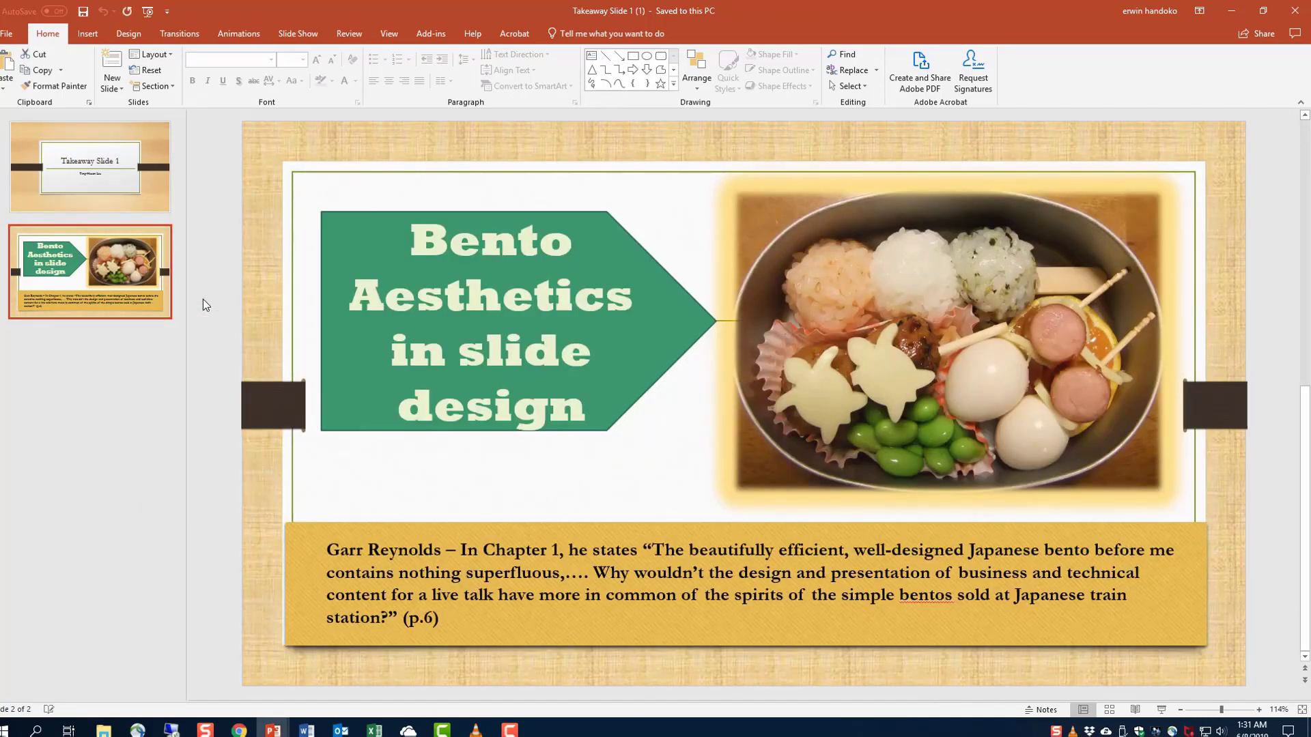
- Switch to the Key Take Away Slides deck window
click(271, 730)
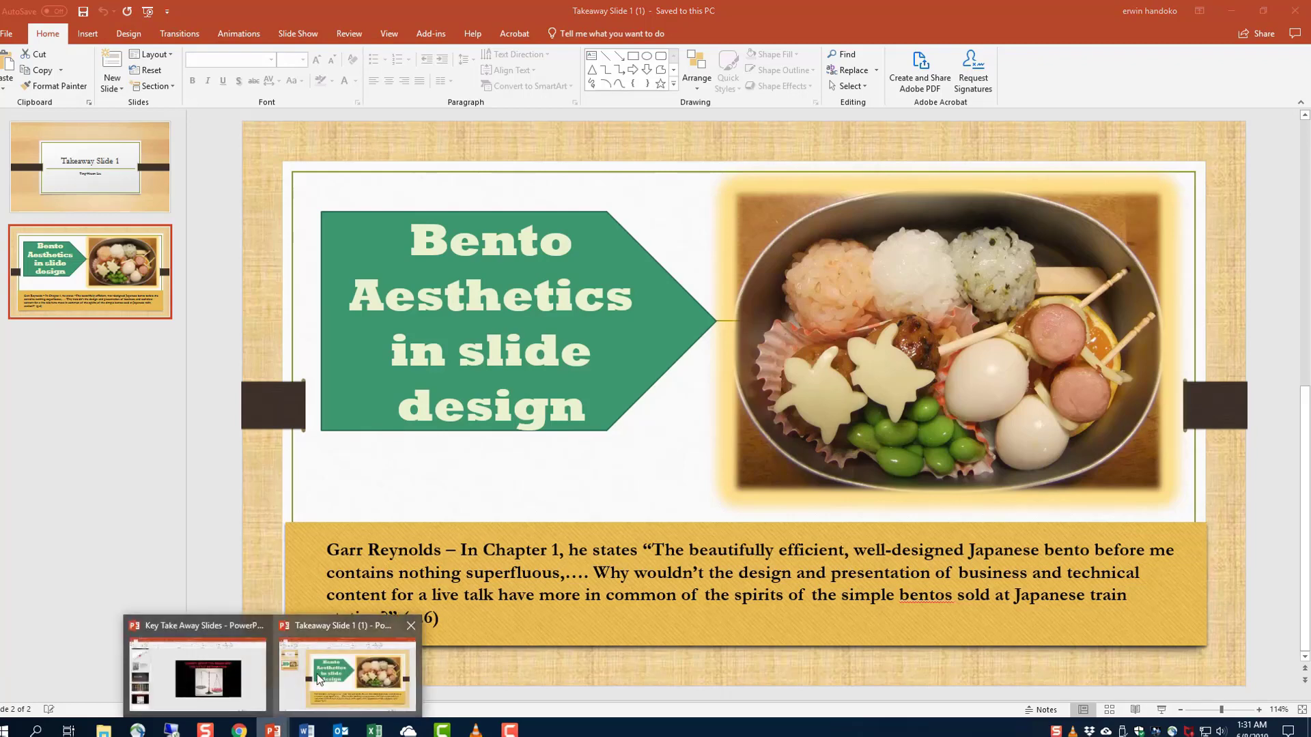
click(253, 669)
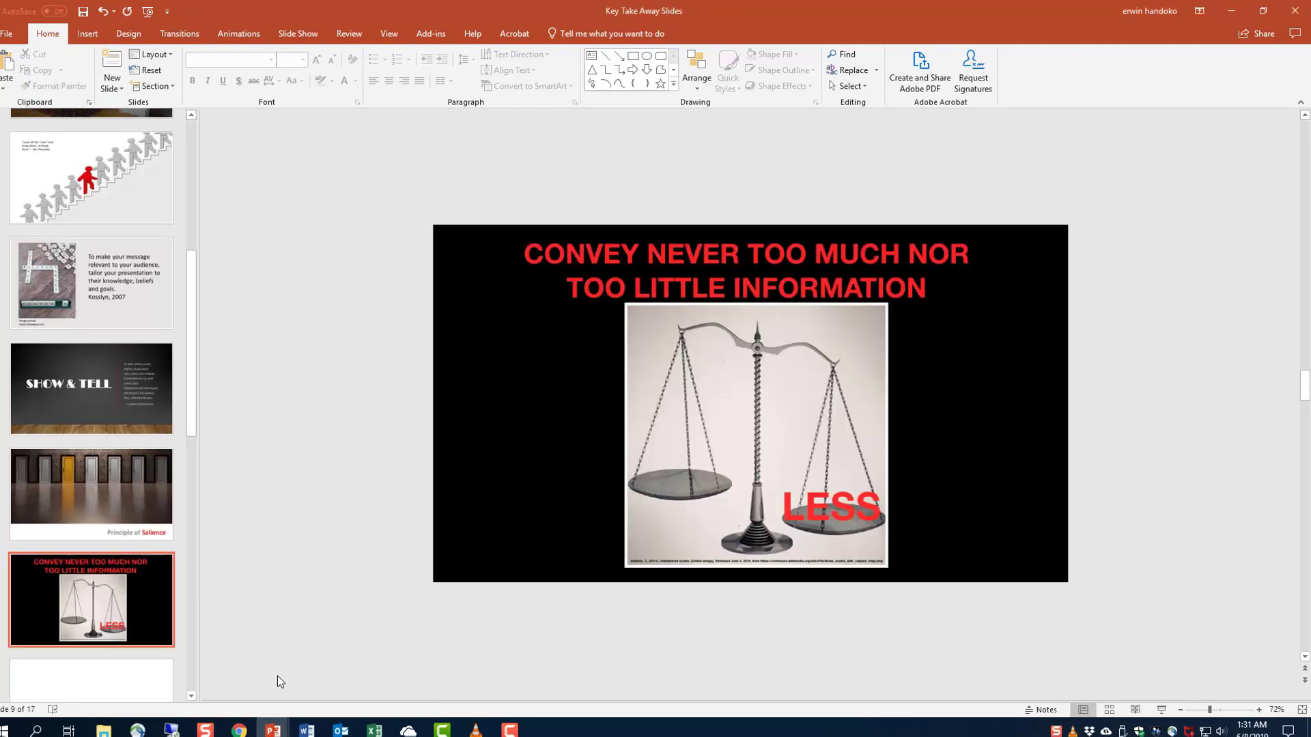
- Paste the Bento Aesthetics slide right after slide 9 with Keep Source Formatting
click(146, 671)
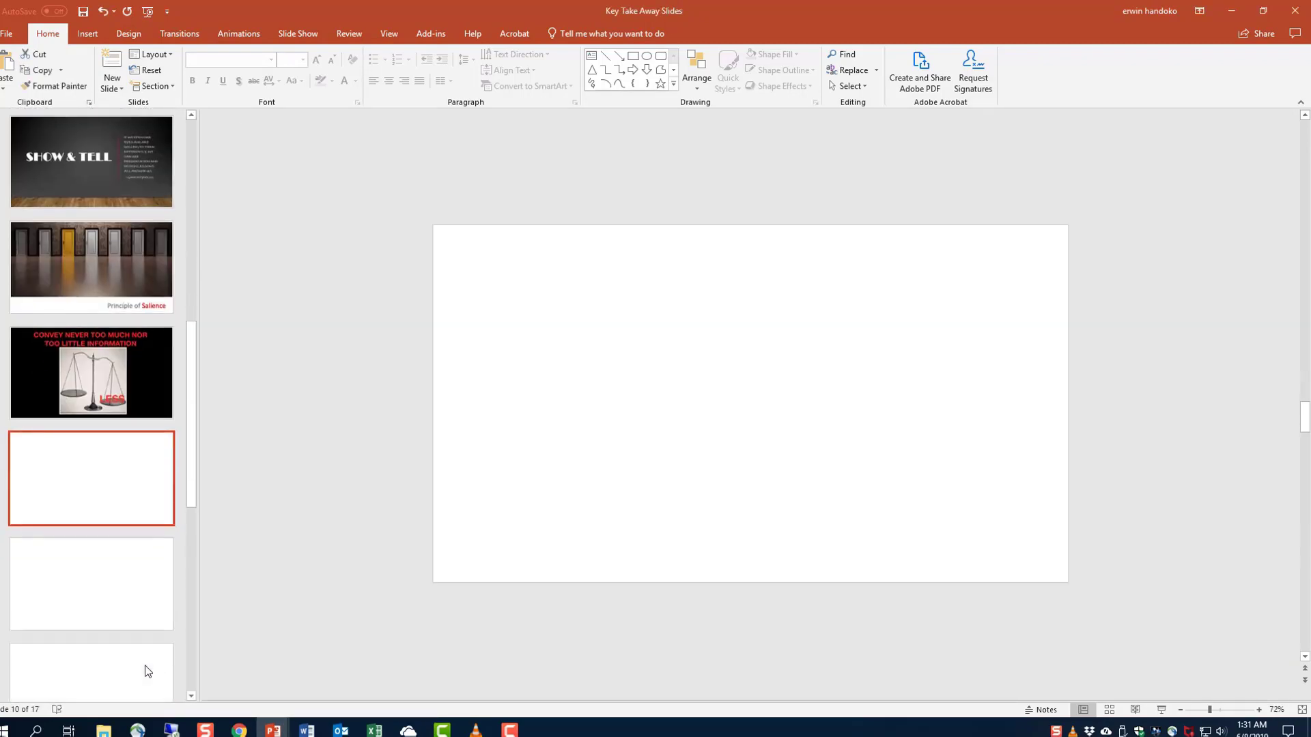
click(106, 428)
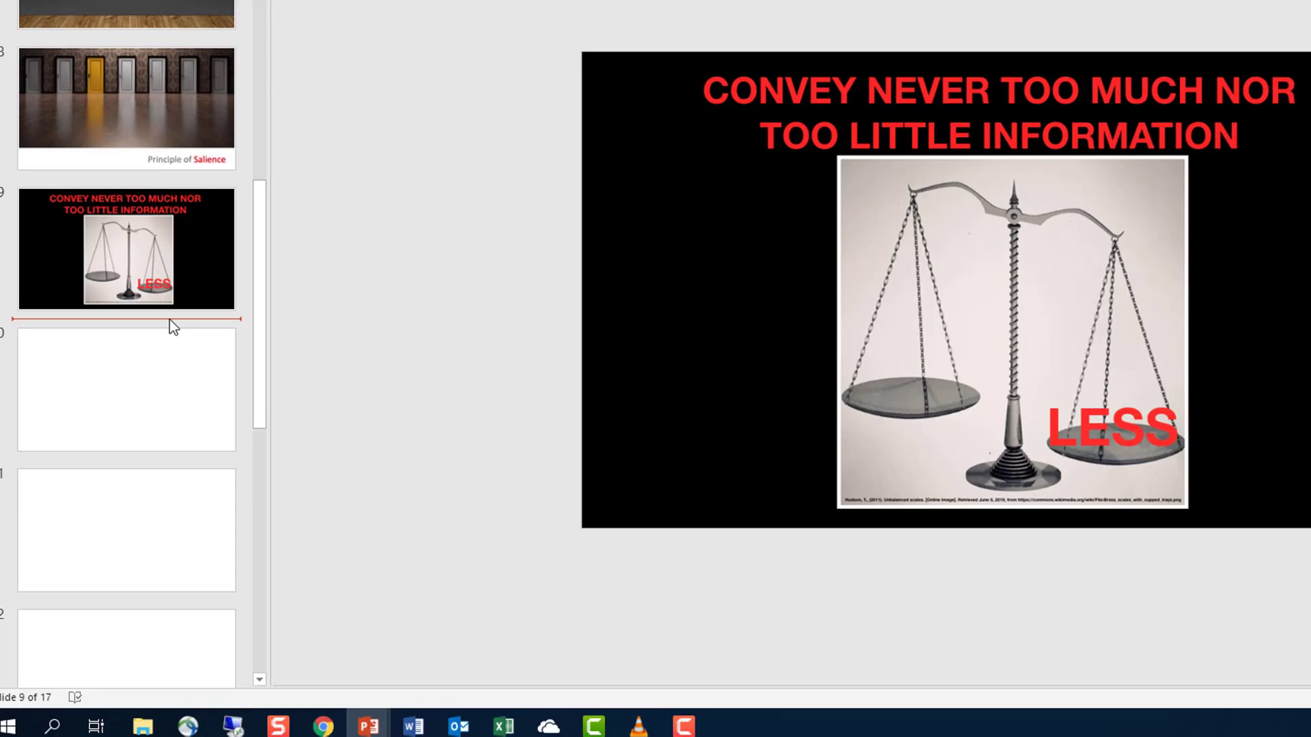
right_click(170, 326)
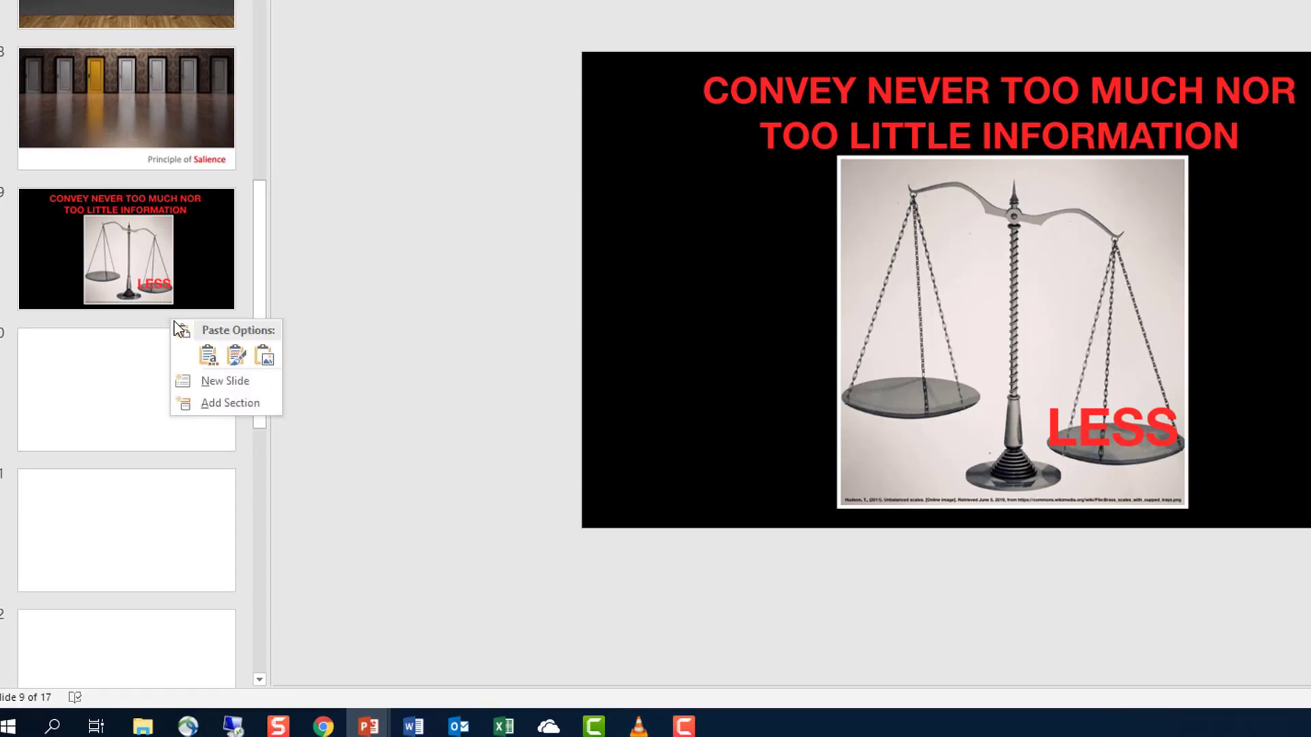
click(237, 355)
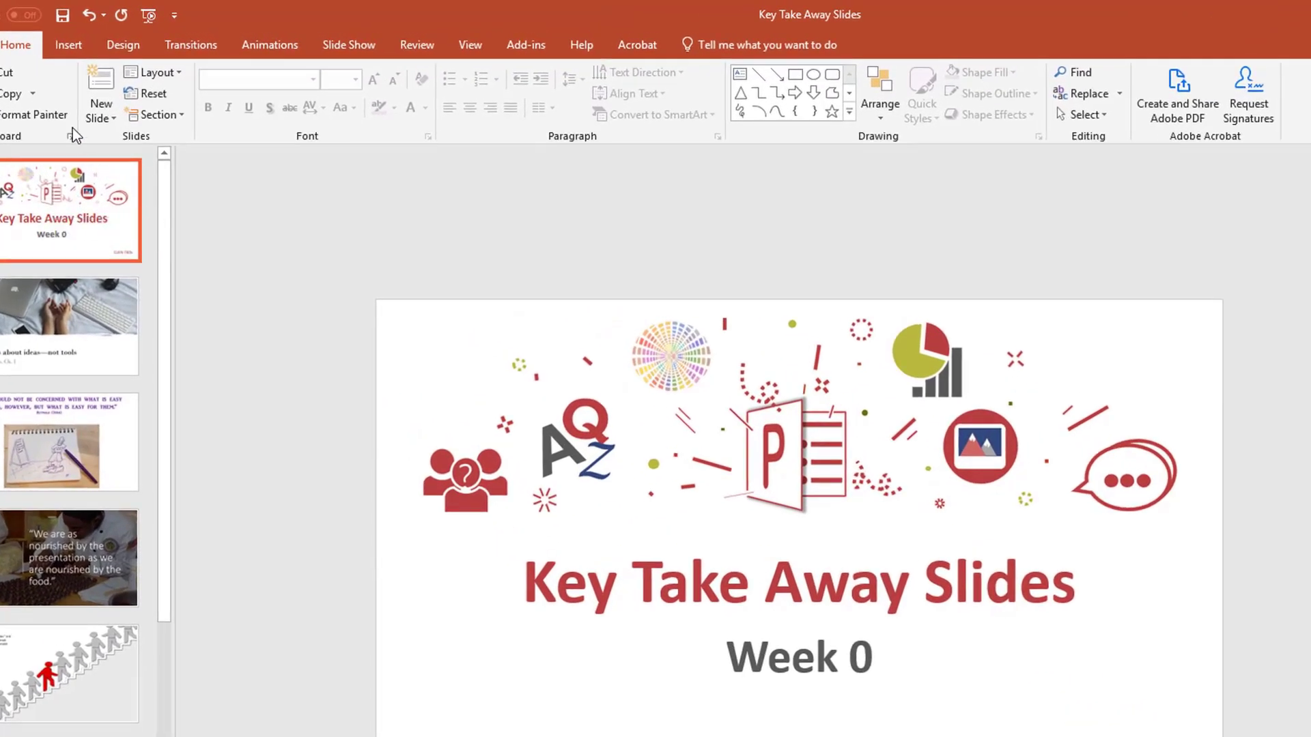
- Insert the bensound-anewbeginning audio from Downloads\Bensound onto the Week 0 title slide
click(74, 47)
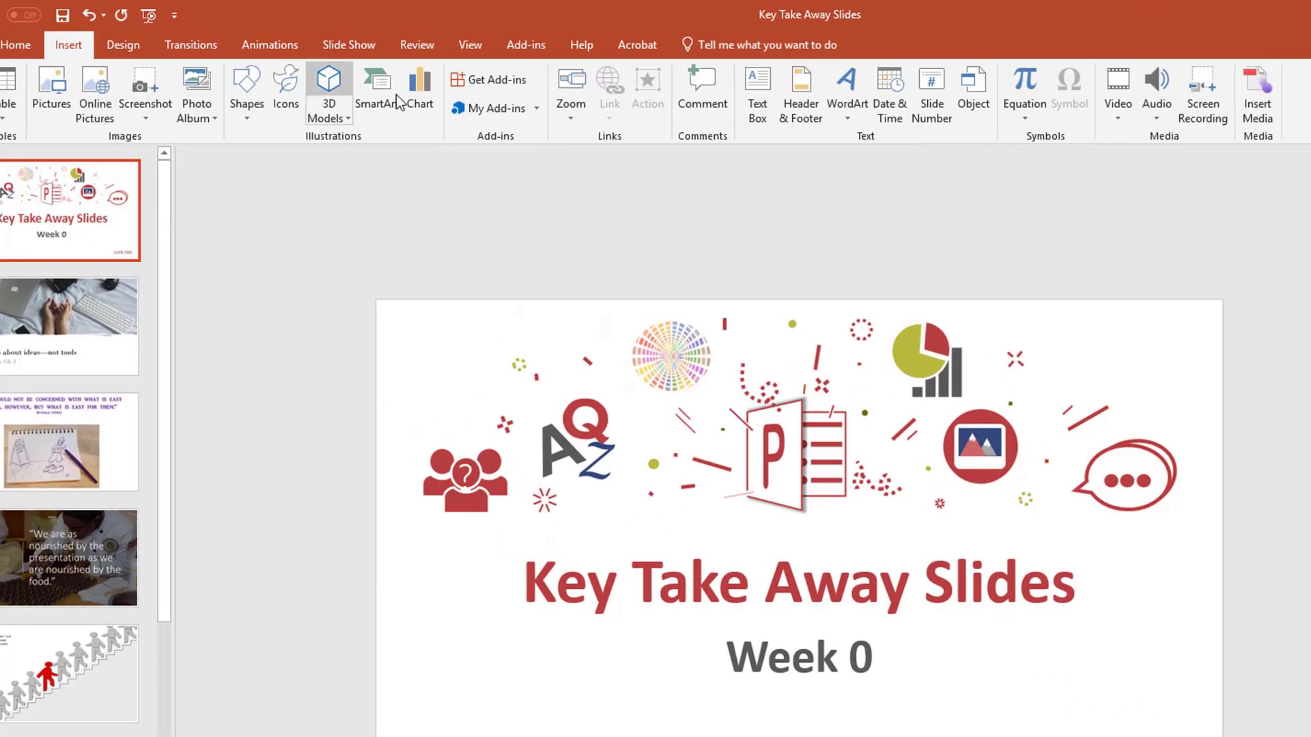
click(1158, 101)
click(1190, 136)
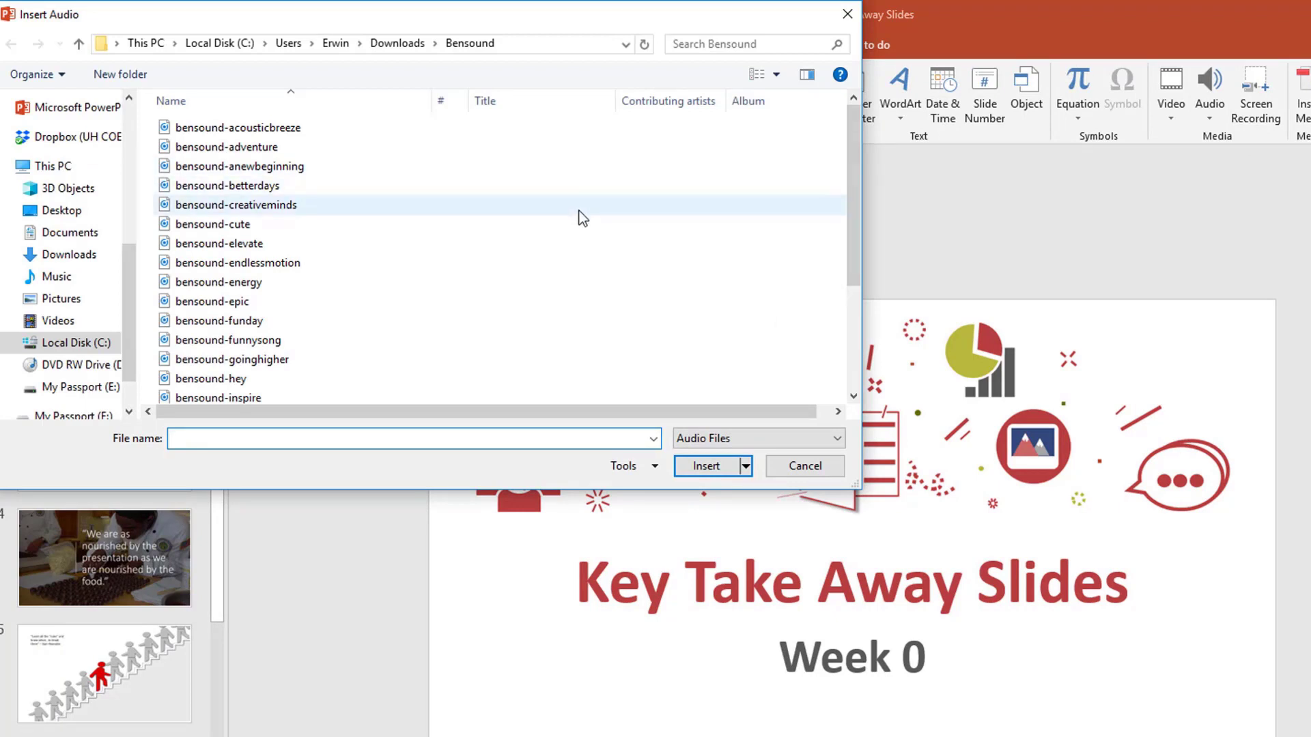
click(269, 170)
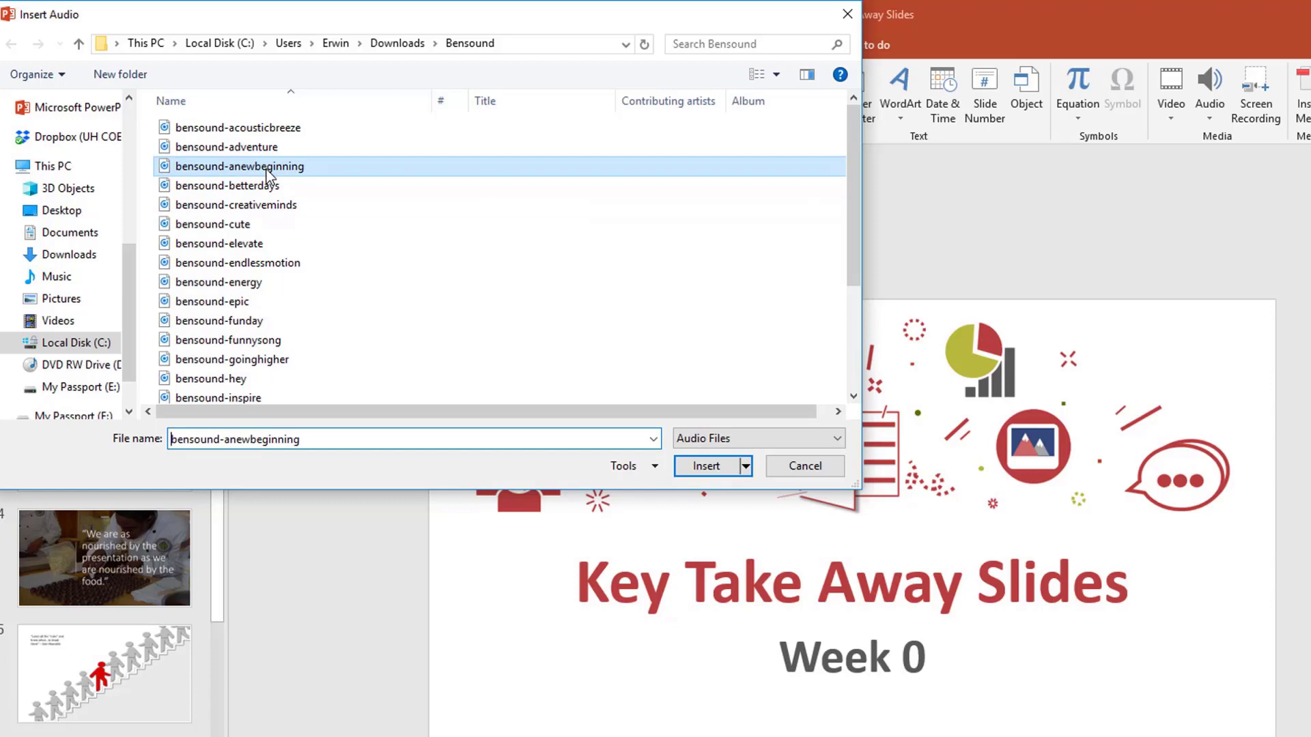
click(708, 468)
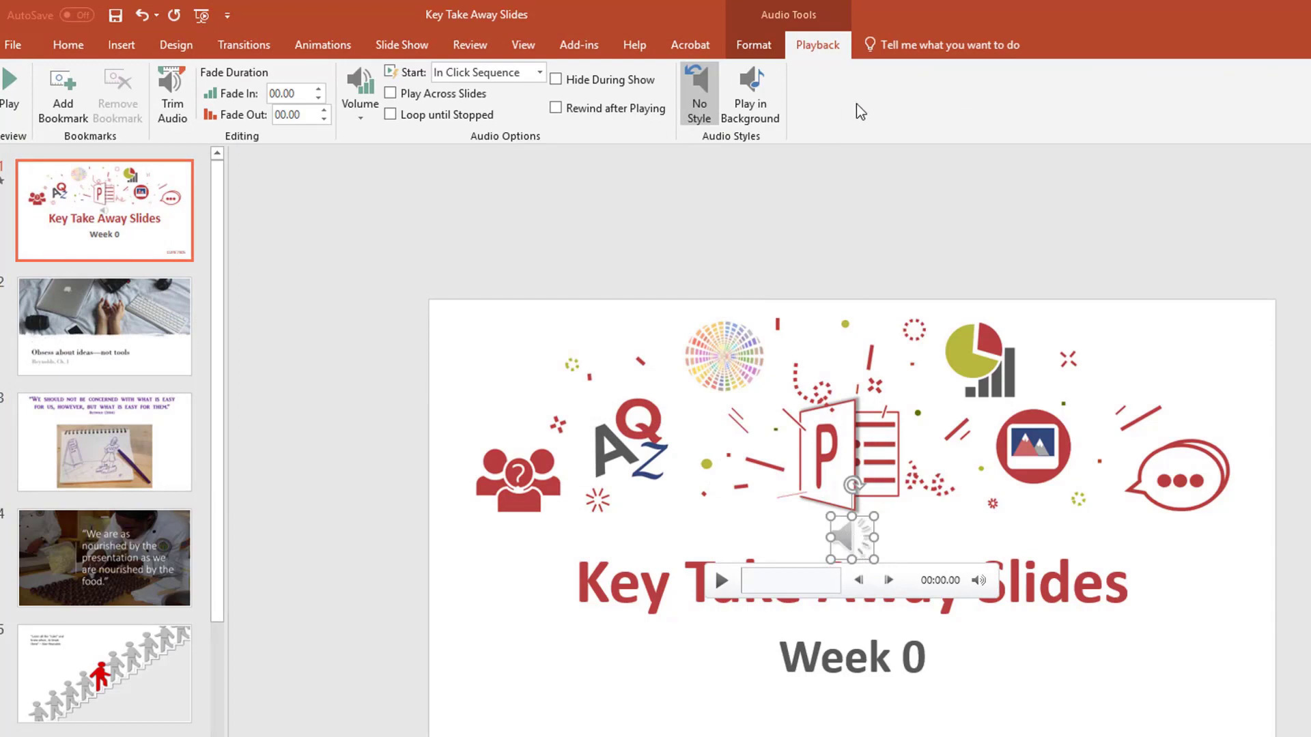
- Set the inserted audio clip to Play in Background from the Playback ribbon
click(1093, 267)
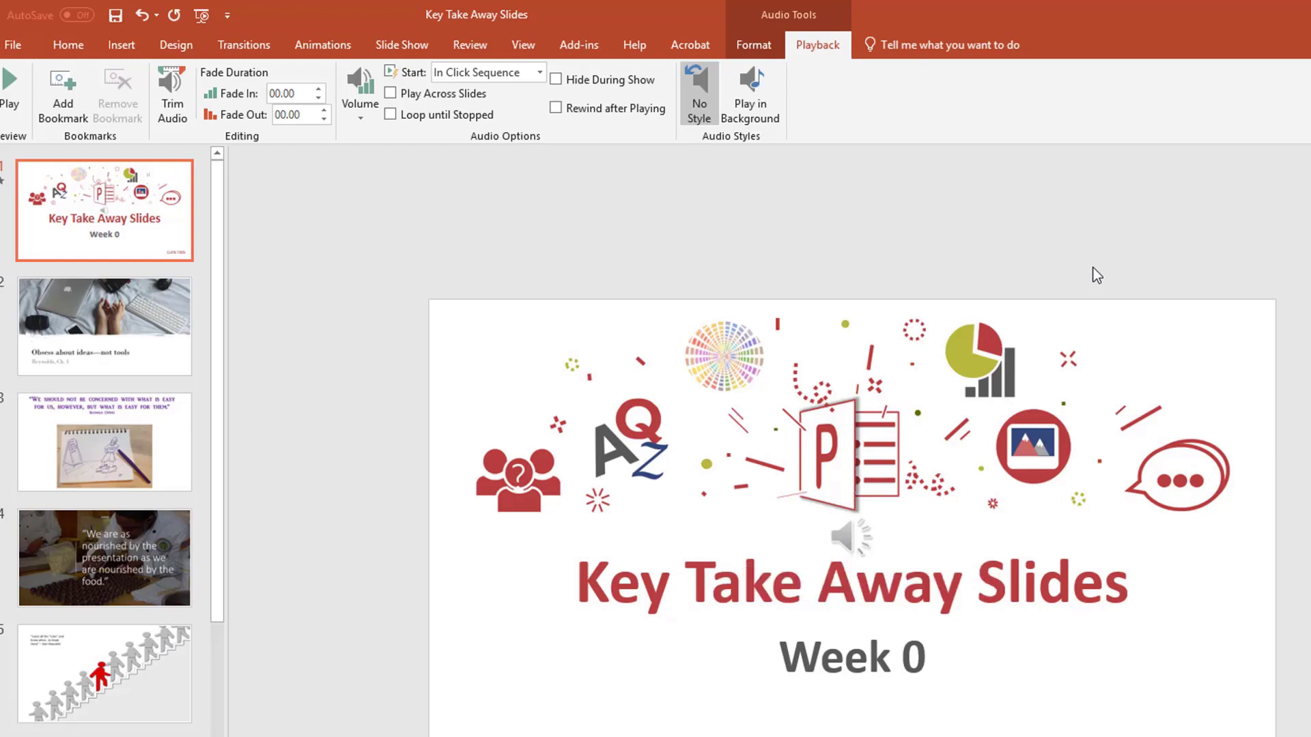
click(848, 534)
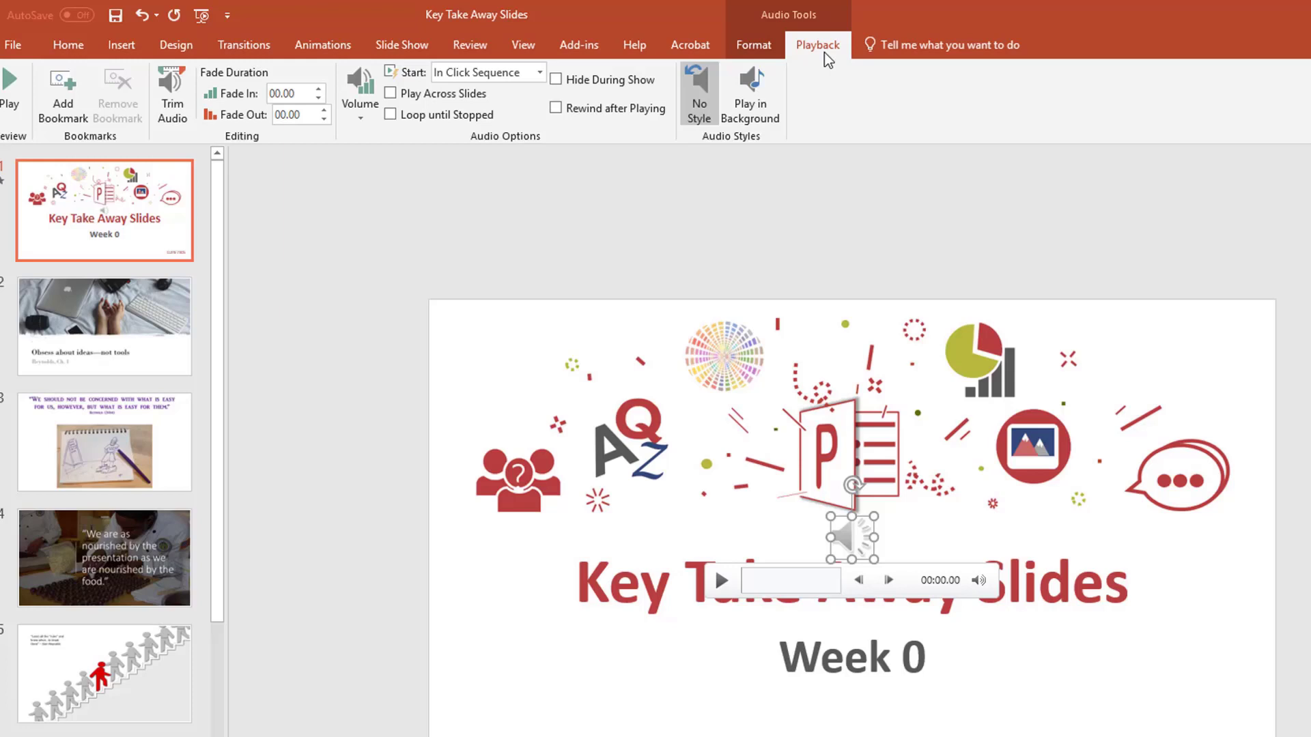
click(751, 106)
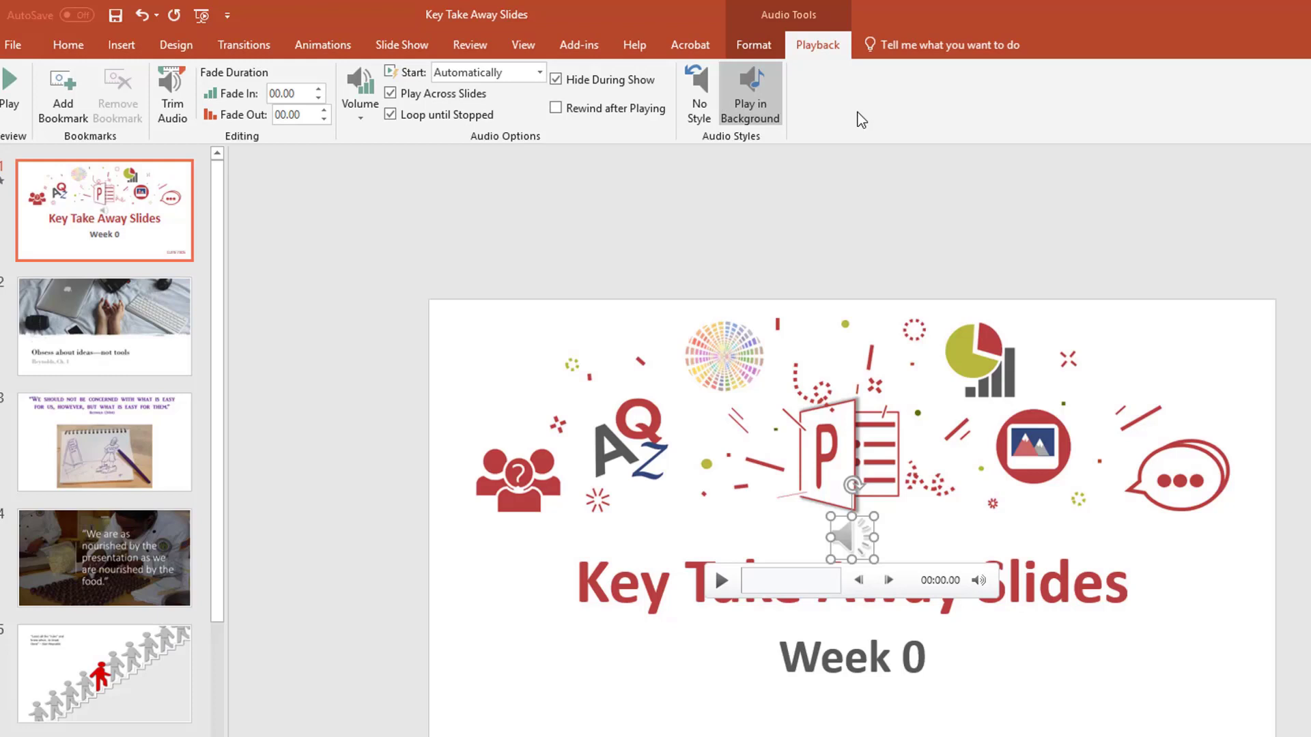
- Save the deck to Downloads as Windows Media Video (*.wmv) via Save As
click(13, 45)
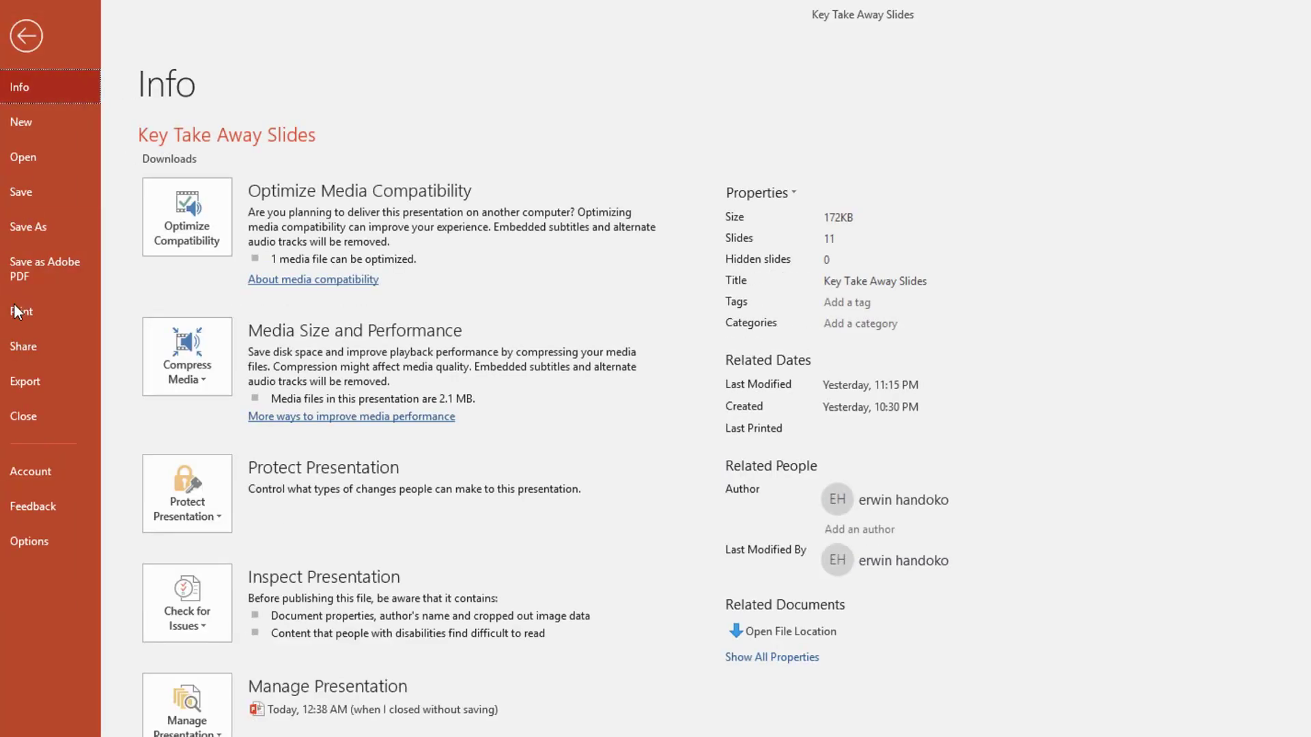
click(33, 230)
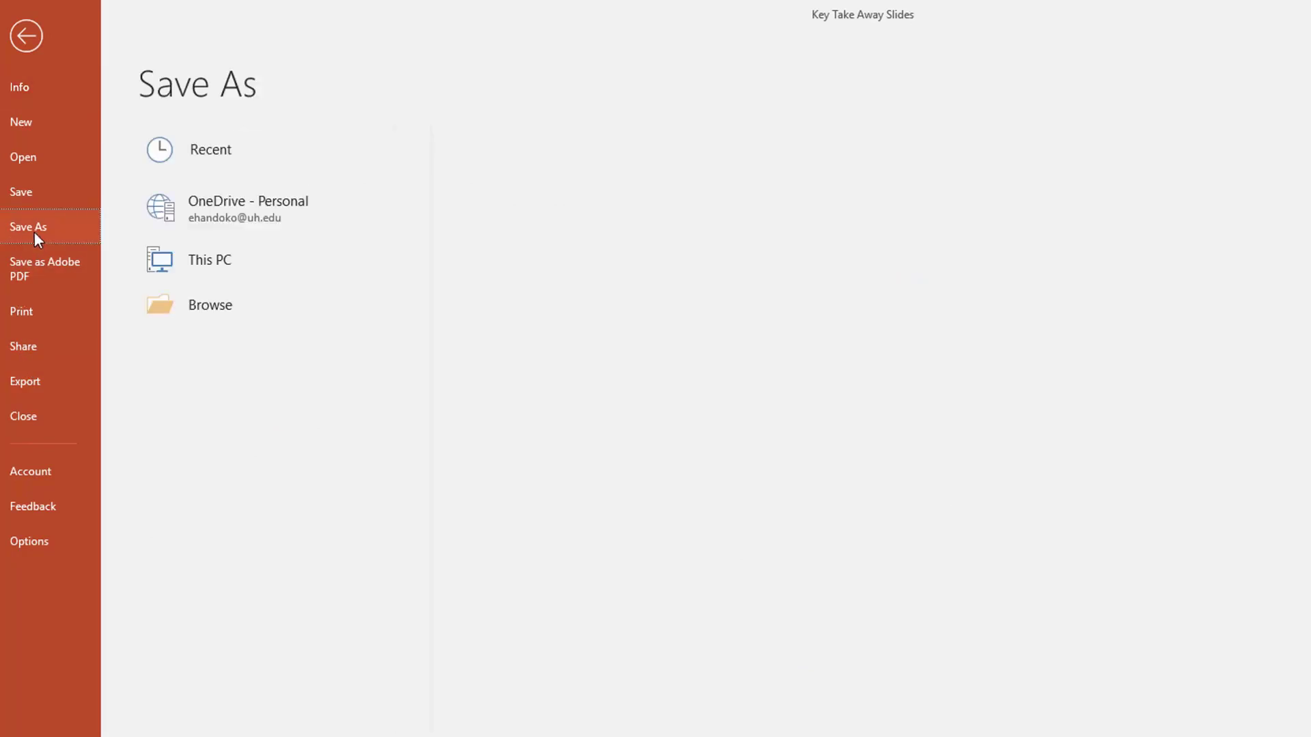
click(504, 187)
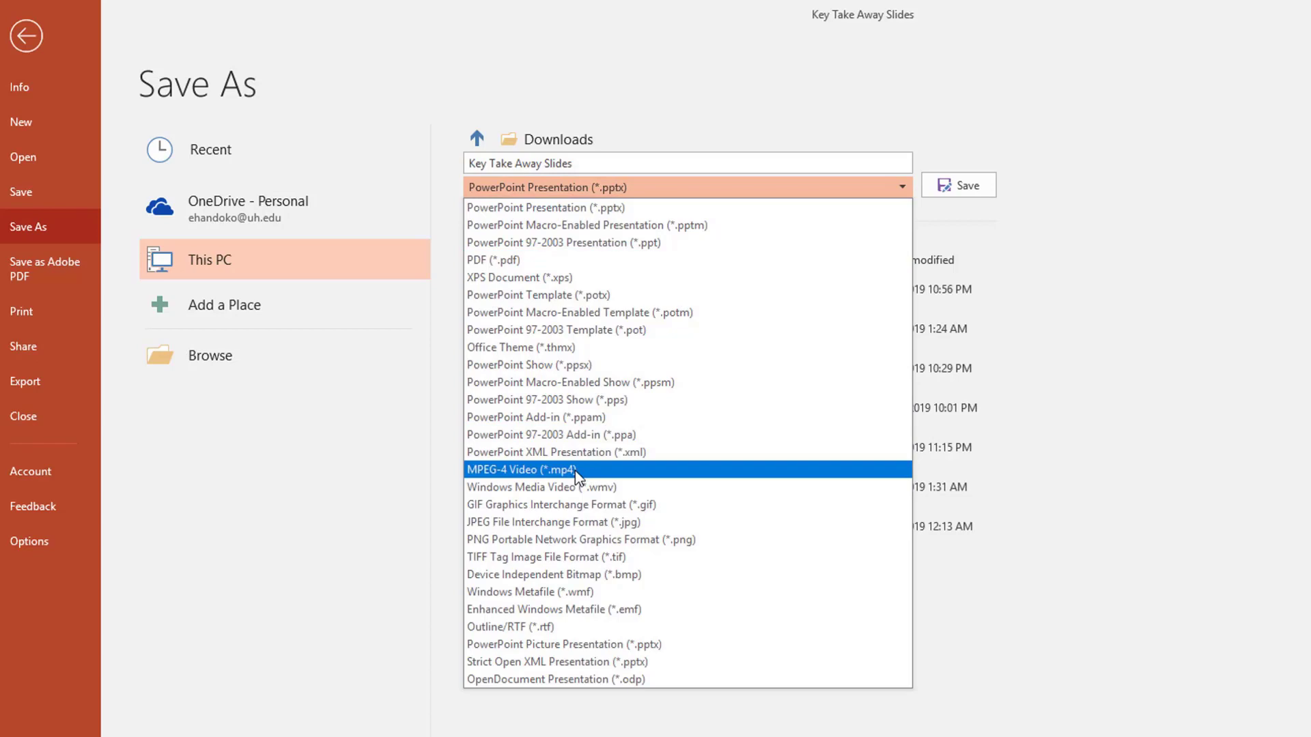
click(574, 488)
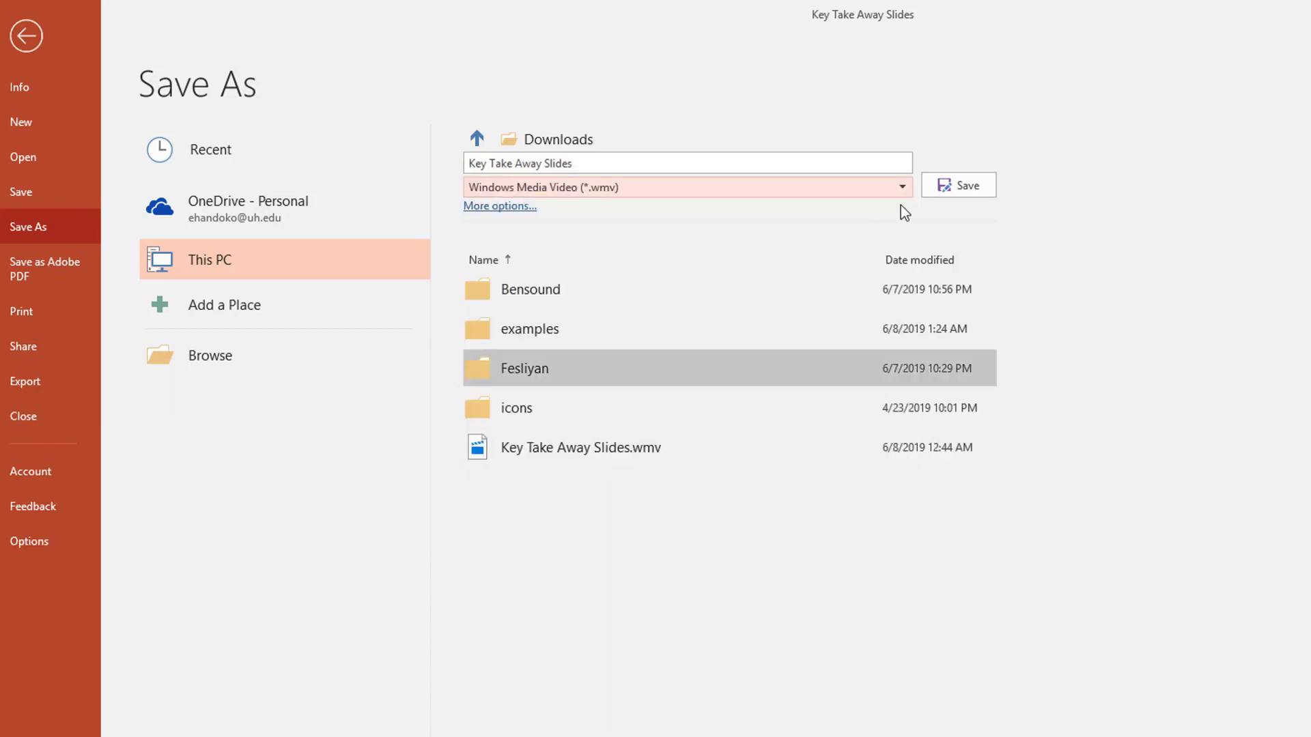
click(953, 186)
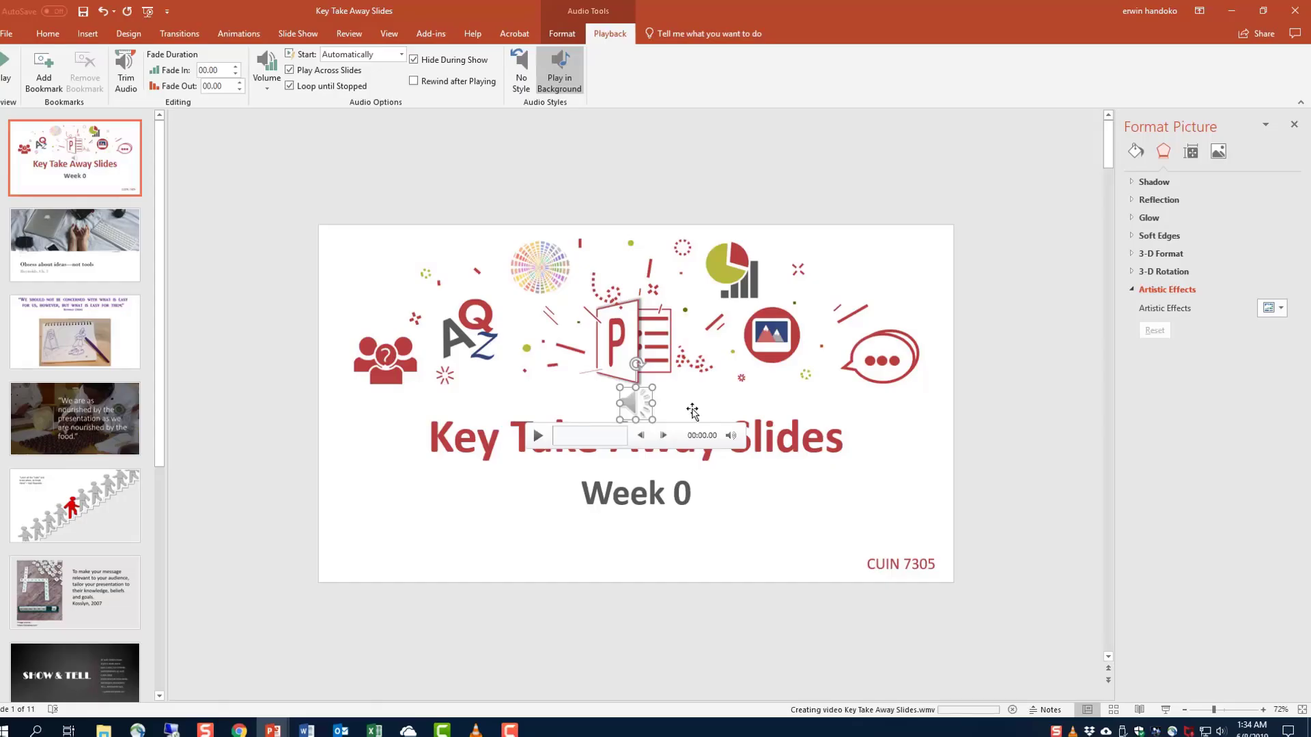